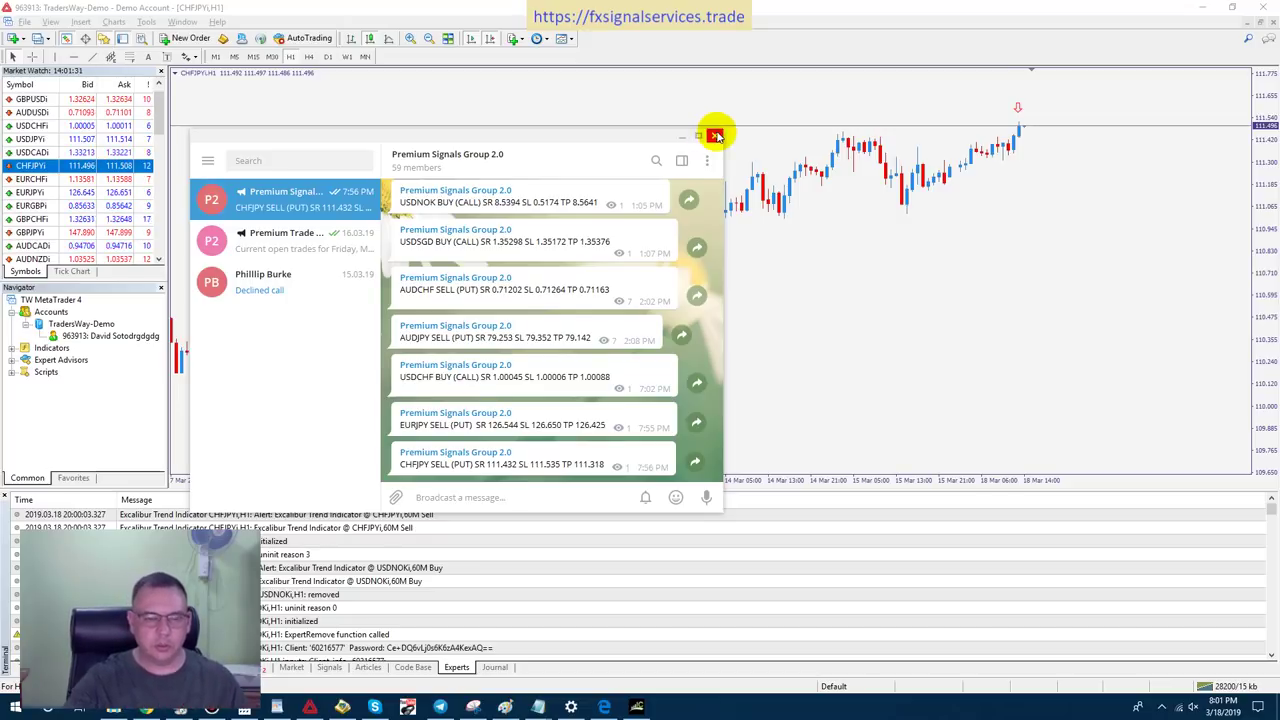
- Nudge the Telegram signals window, then minimize it to expose the CHFJPY hourly chart
{"action": "left_click_drag", "start_coordinate": [529, 137], "coordinate": [543, 126]}
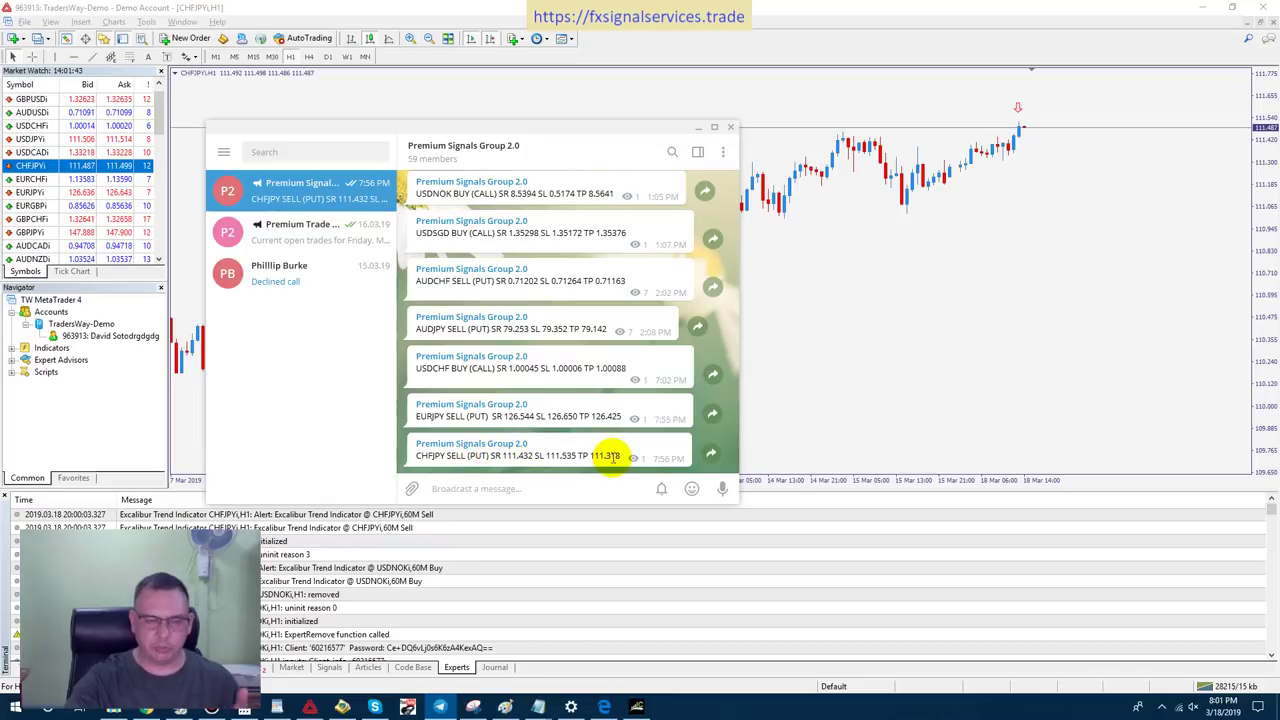
{"action": "left_click", "coordinate": [699, 127]}
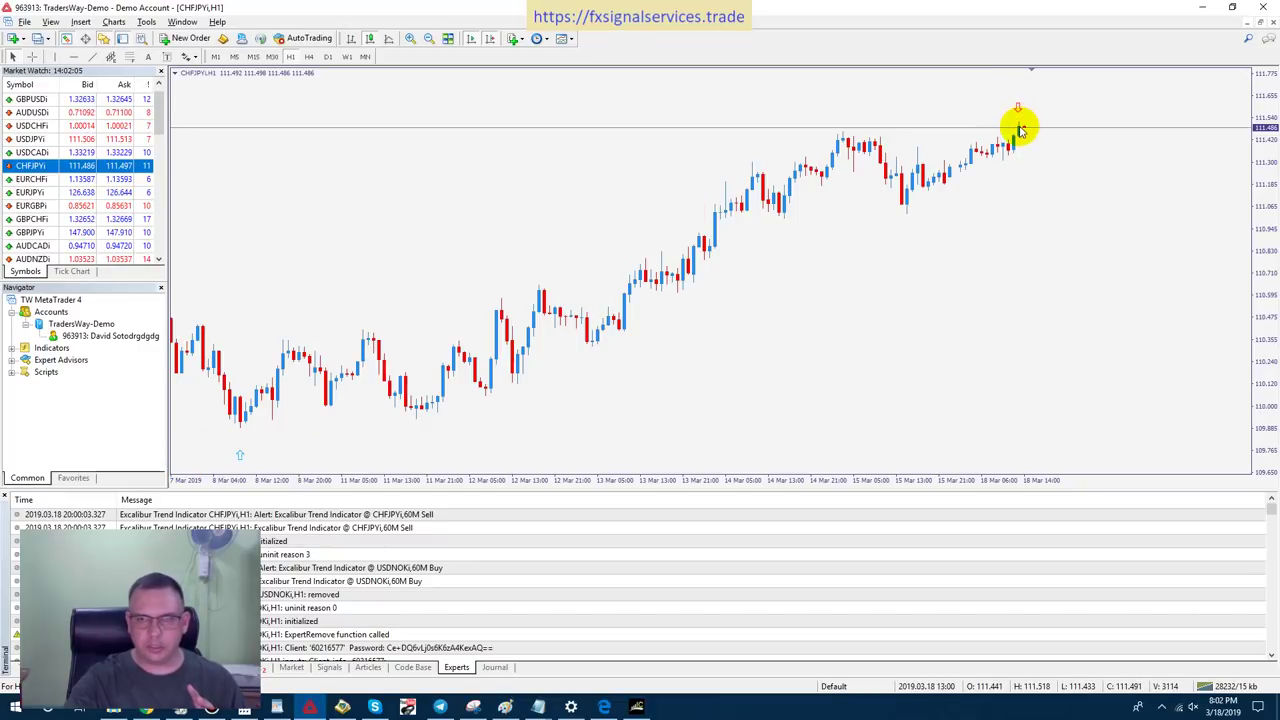
{"action": "right_click", "coordinate": [620, 94]}
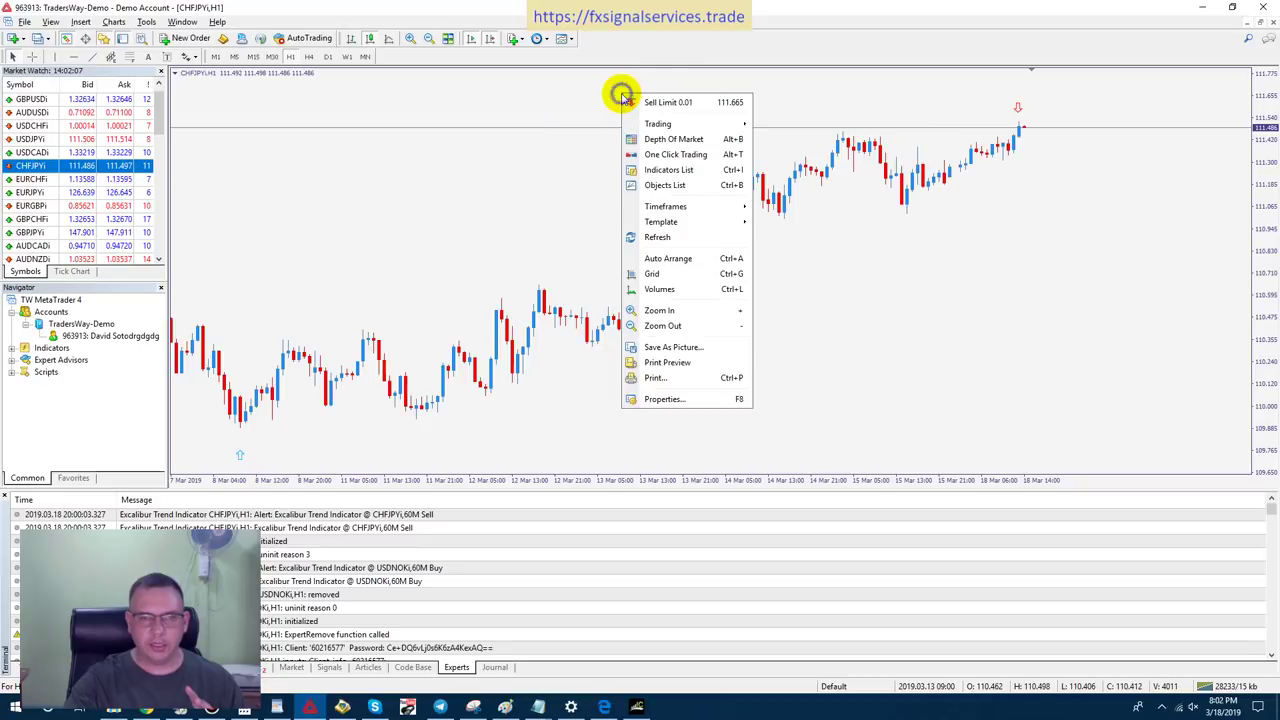
{"action": "left_click", "coordinate": [652, 242]}
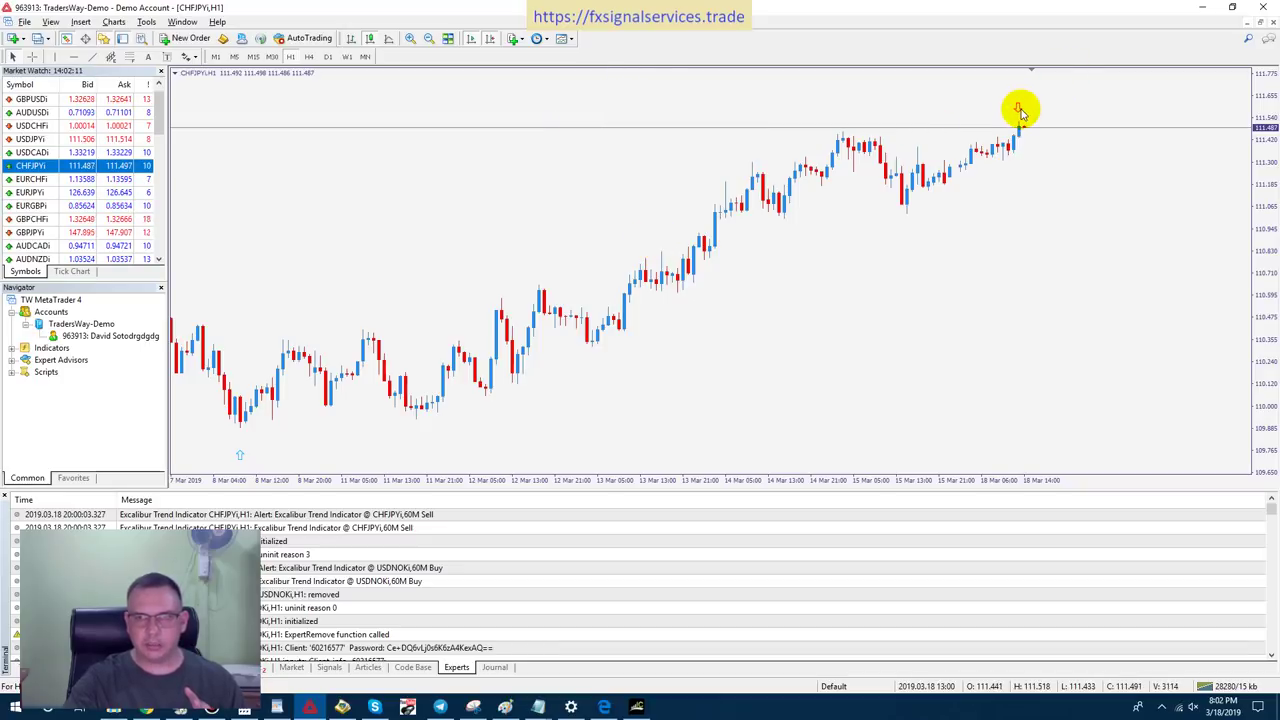
{"action": "mouse_move", "coordinate": [1024, 130]}
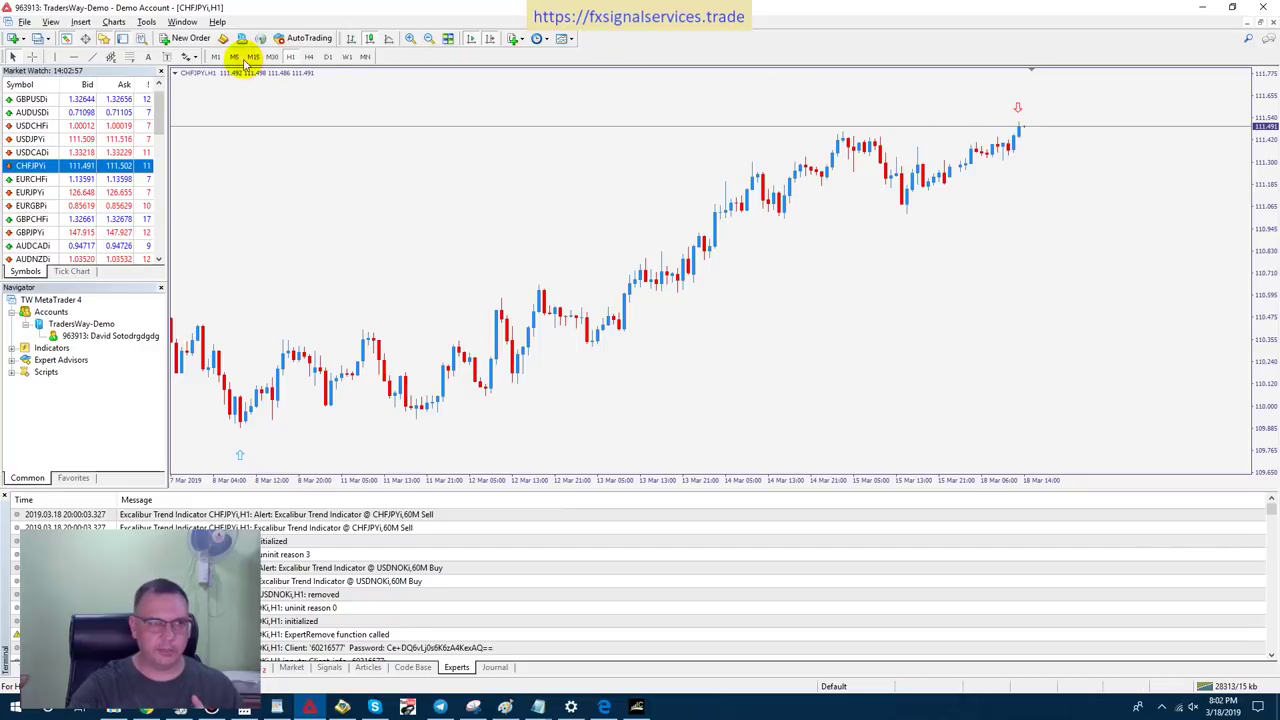
- Put the CHFJPY chart on M5 candles and stretch the price scale vertically
{"action": "left_click", "coordinate": [234, 57]}
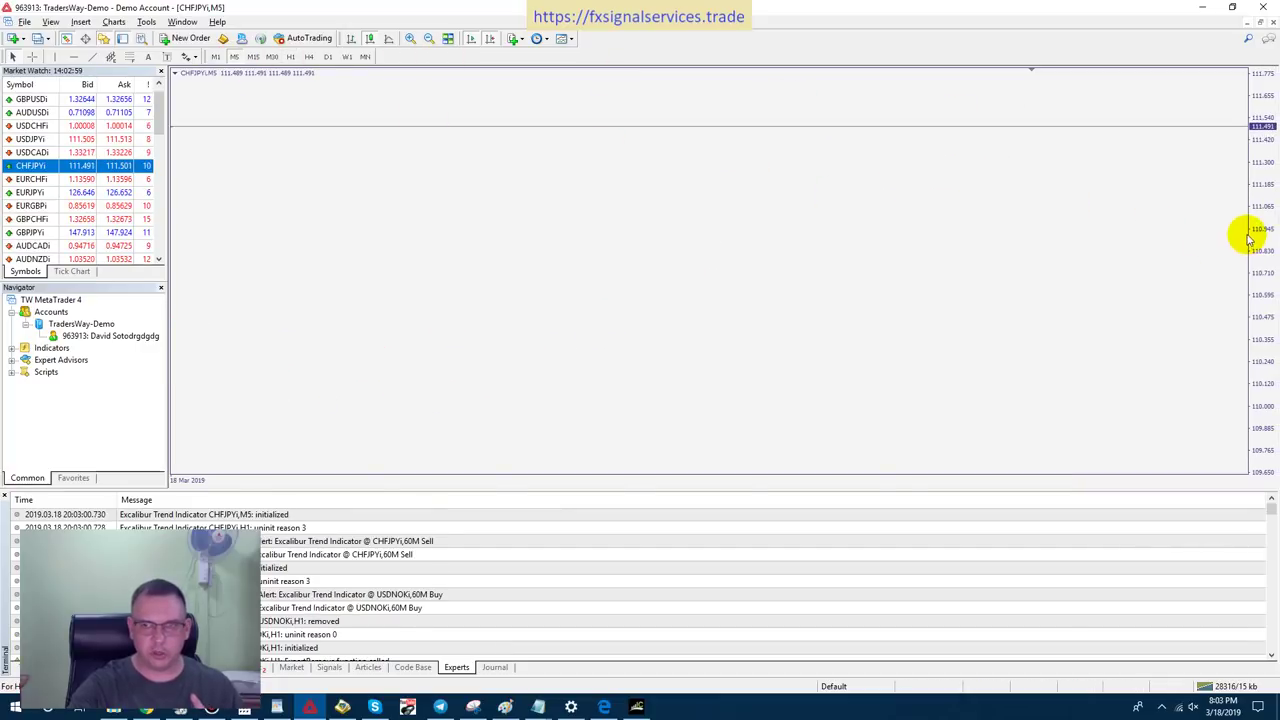
{"action": "left_click_drag", "start_coordinate": [1265, 222], "coordinate": [1265, 193]}
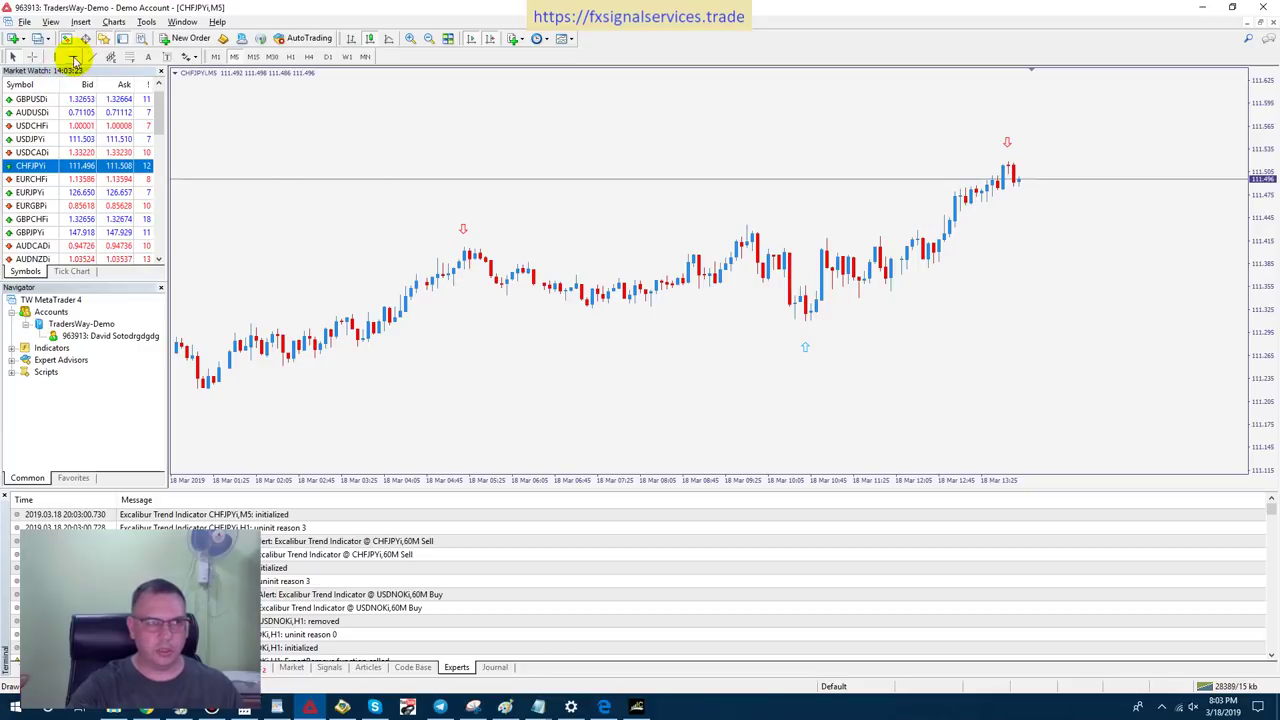
- Draw a blue horizontal line at the 111.311 low, then switch the chart to H1
{"action": "left_click", "coordinate": [806, 320]}
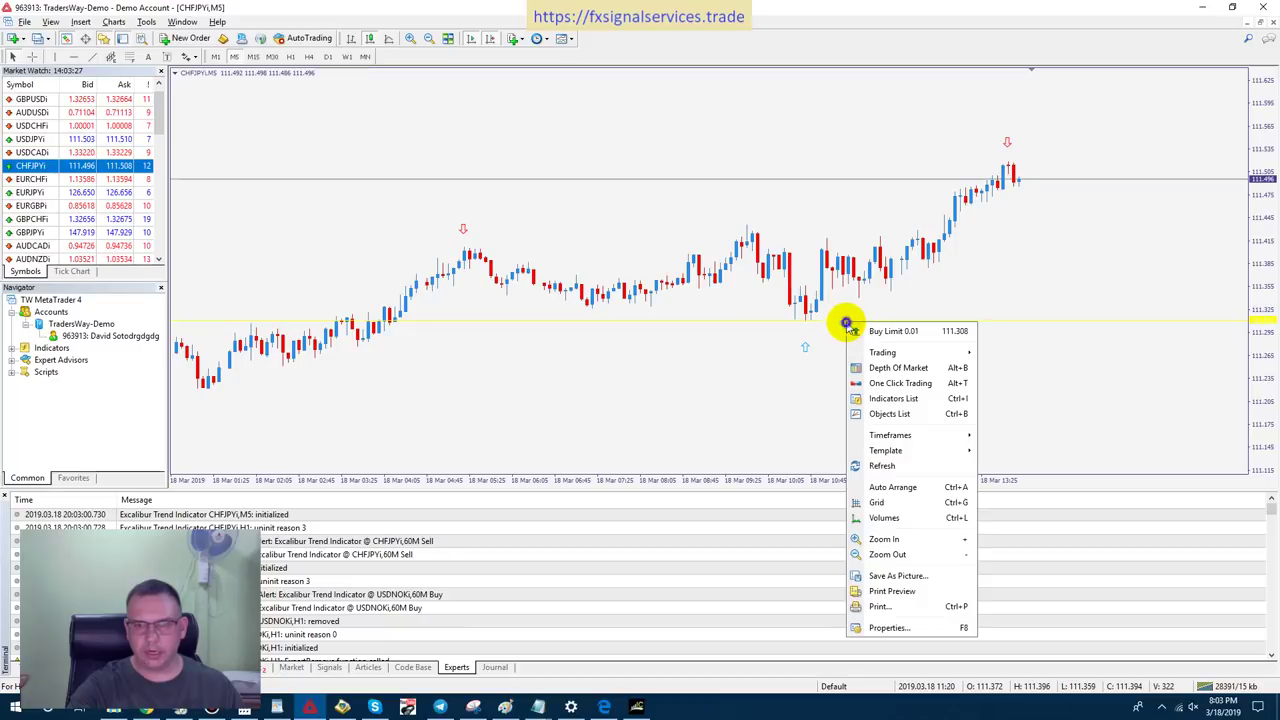
{"action": "right_click", "coordinate": [847, 324]}
{"action": "left_click", "coordinate": [882, 414]}
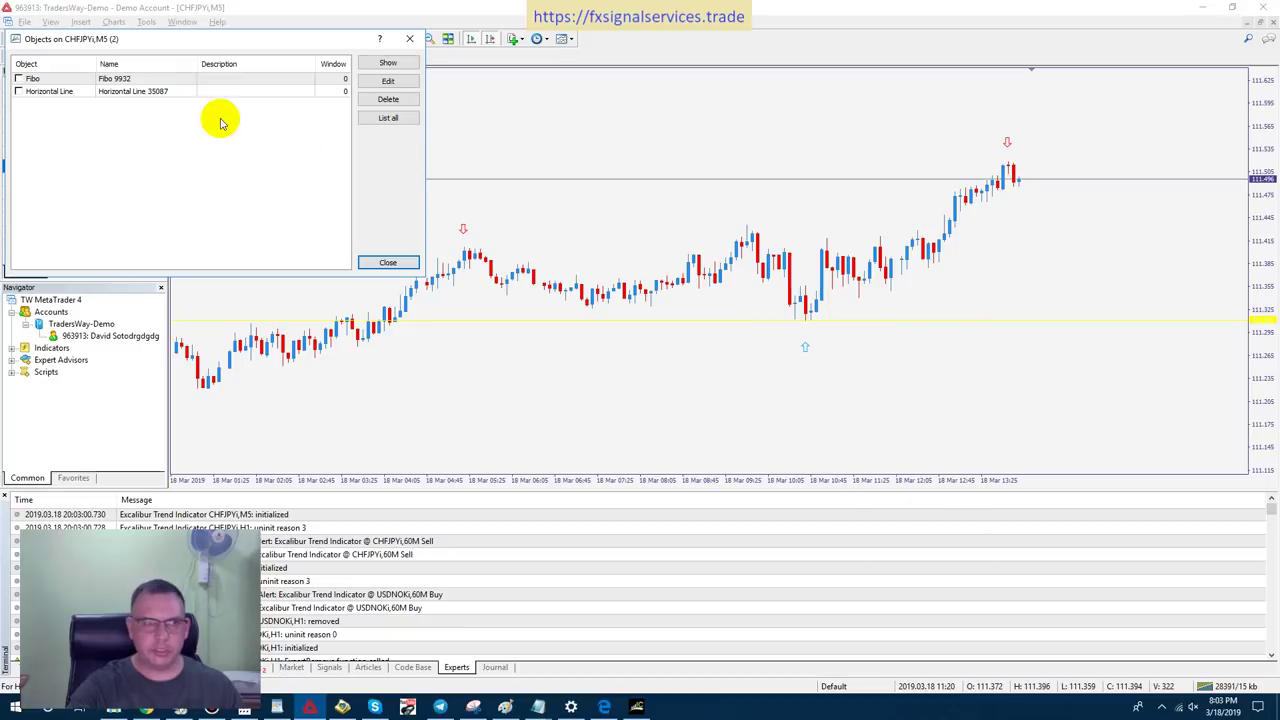
{"action": "left_click", "coordinate": [213, 95]}
{"action": "double_click", "coordinate": [213, 95]}
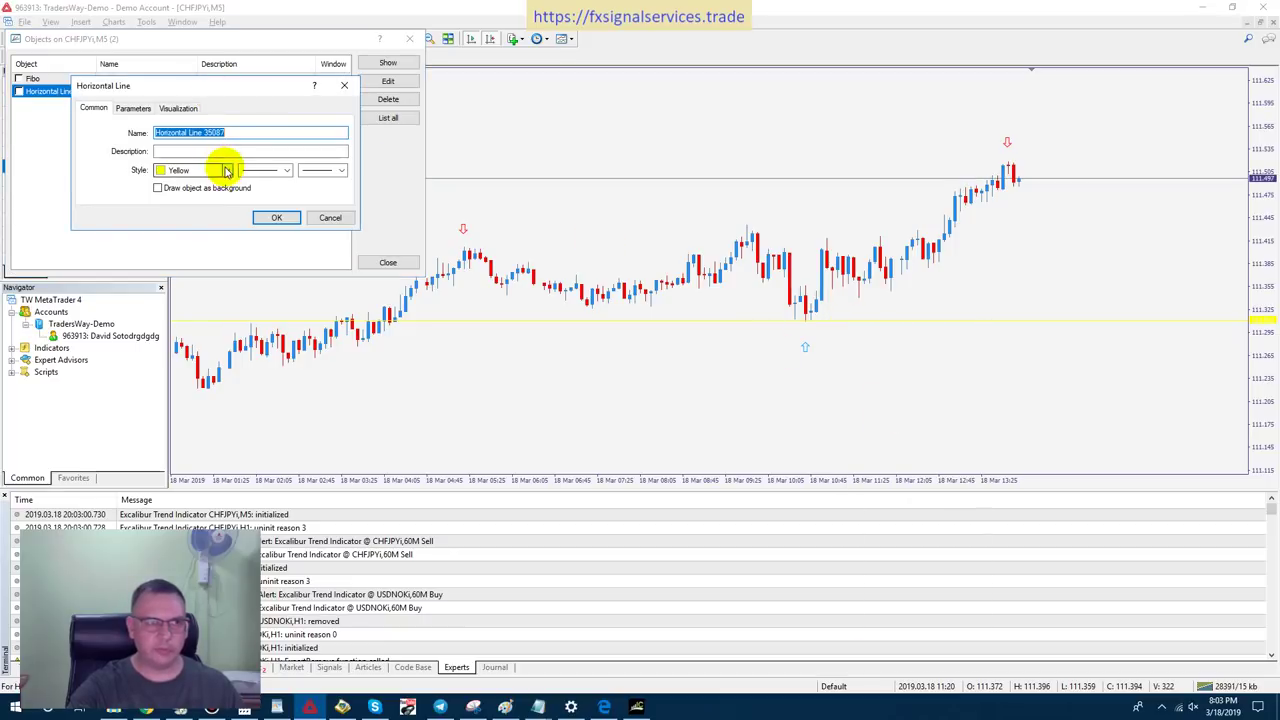
{"action": "left_click", "coordinate": [222, 171]}
{"action": "left_click", "coordinate": [214, 253]}
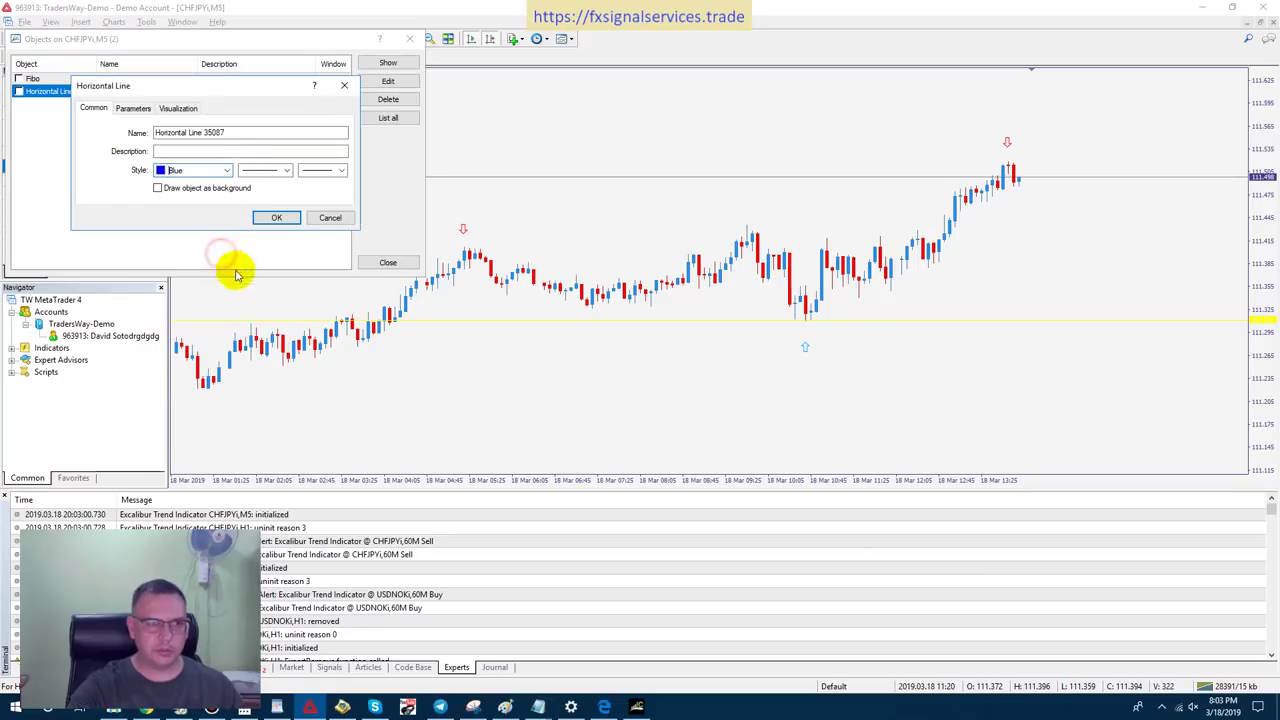
{"action": "left_click", "coordinate": [271, 217]}
{"action": "left_click", "coordinate": [388, 263]}
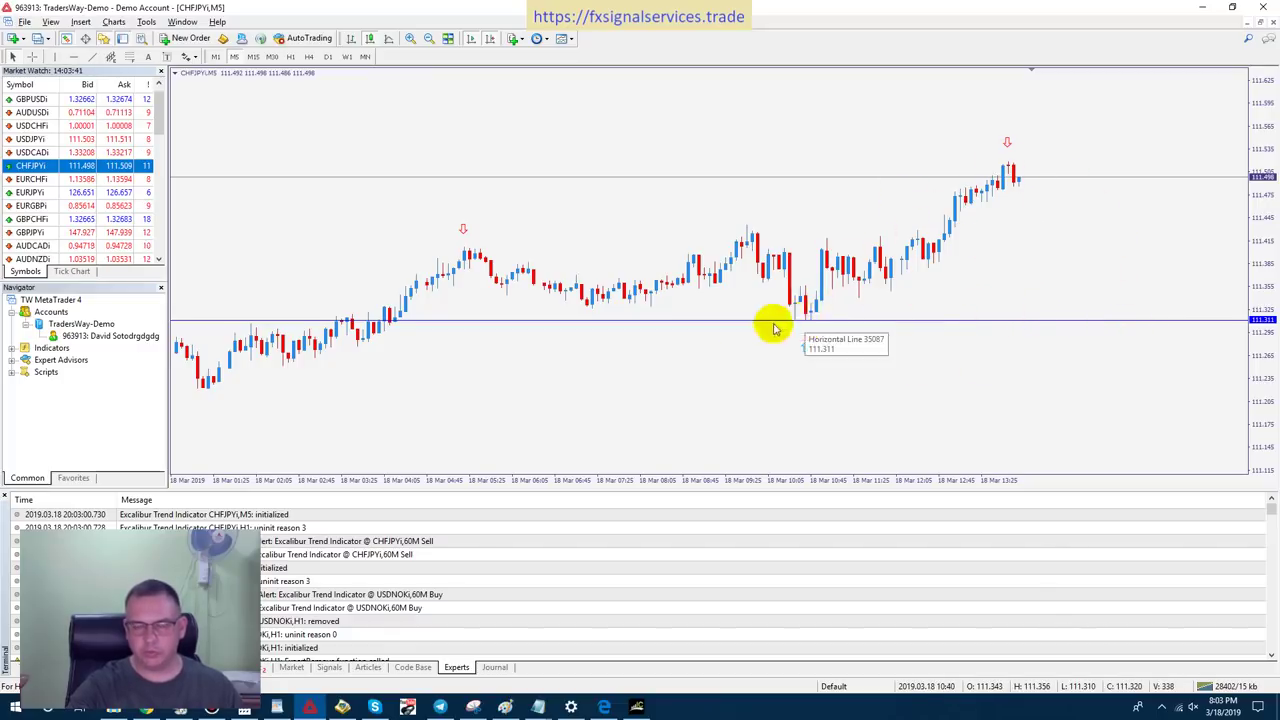
{"action": "left_click", "coordinate": [290, 56]}
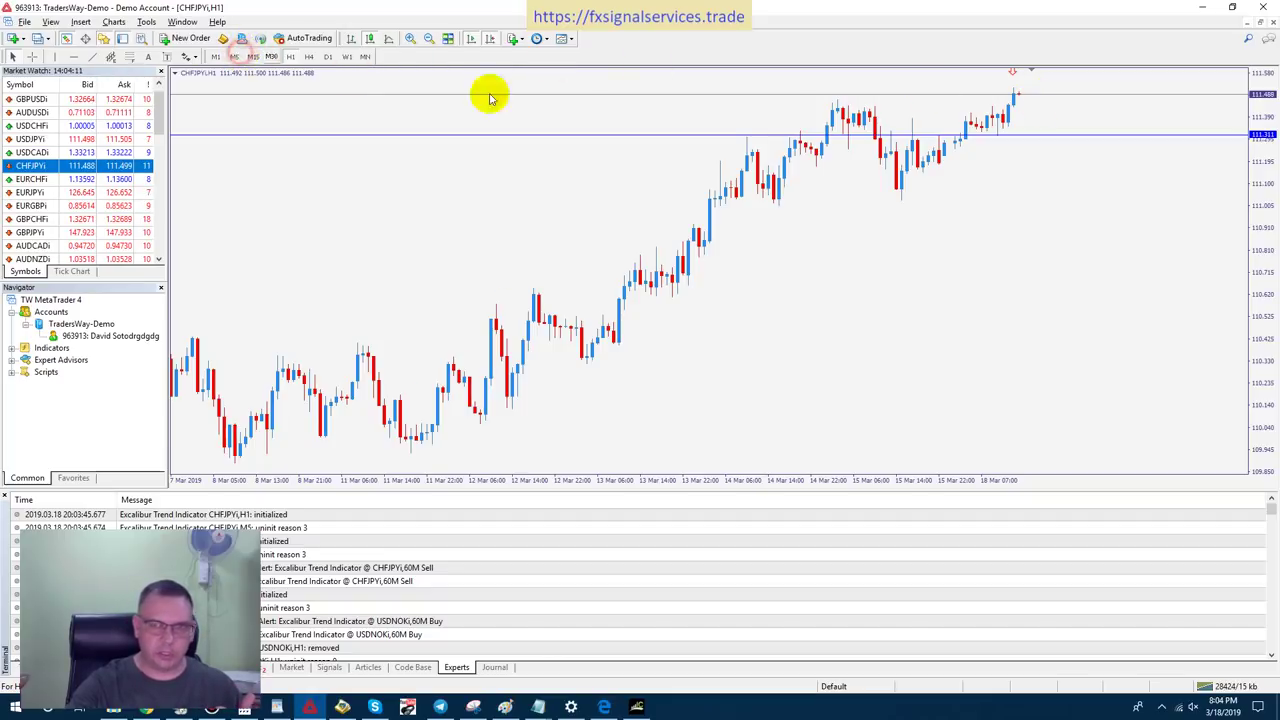
- Return CHFJPY to M5 candles, rescaling the price axis so candles fill the height
{"action": "left_click_drag", "start_coordinate": [1268, 207], "coordinate": [1266, 214]}
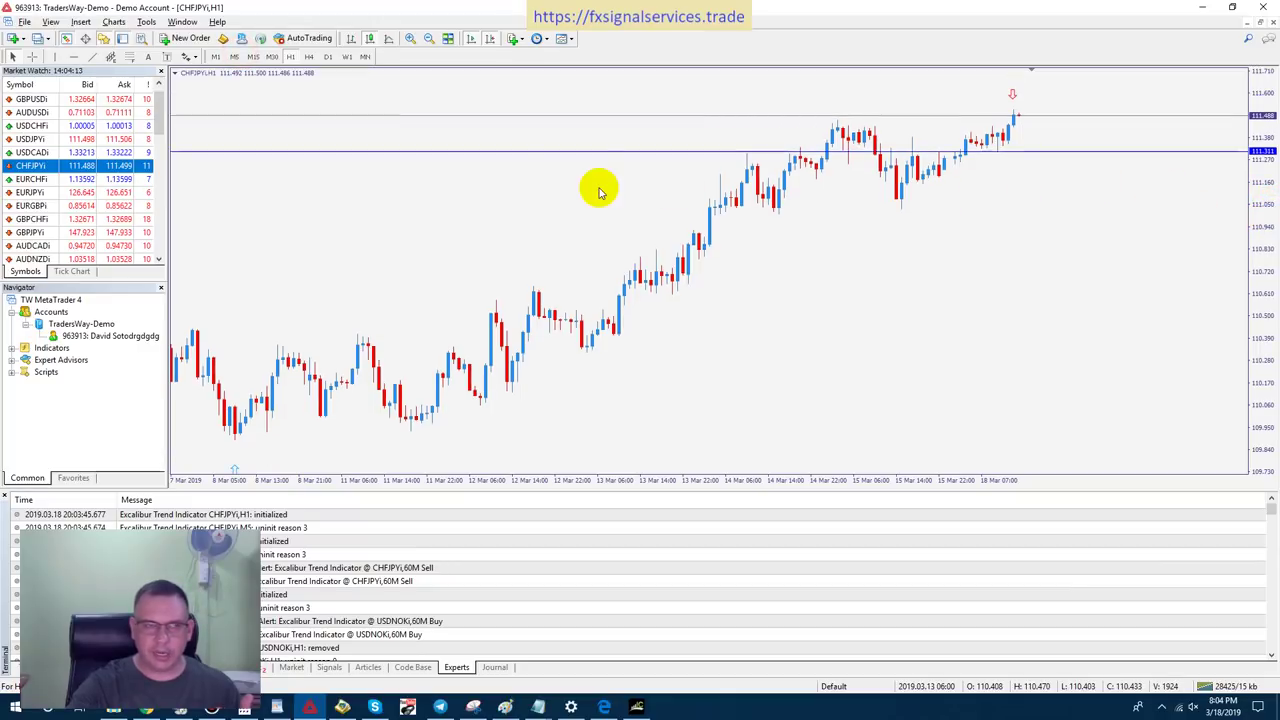
{"action": "left_click", "coordinate": [232, 56]}
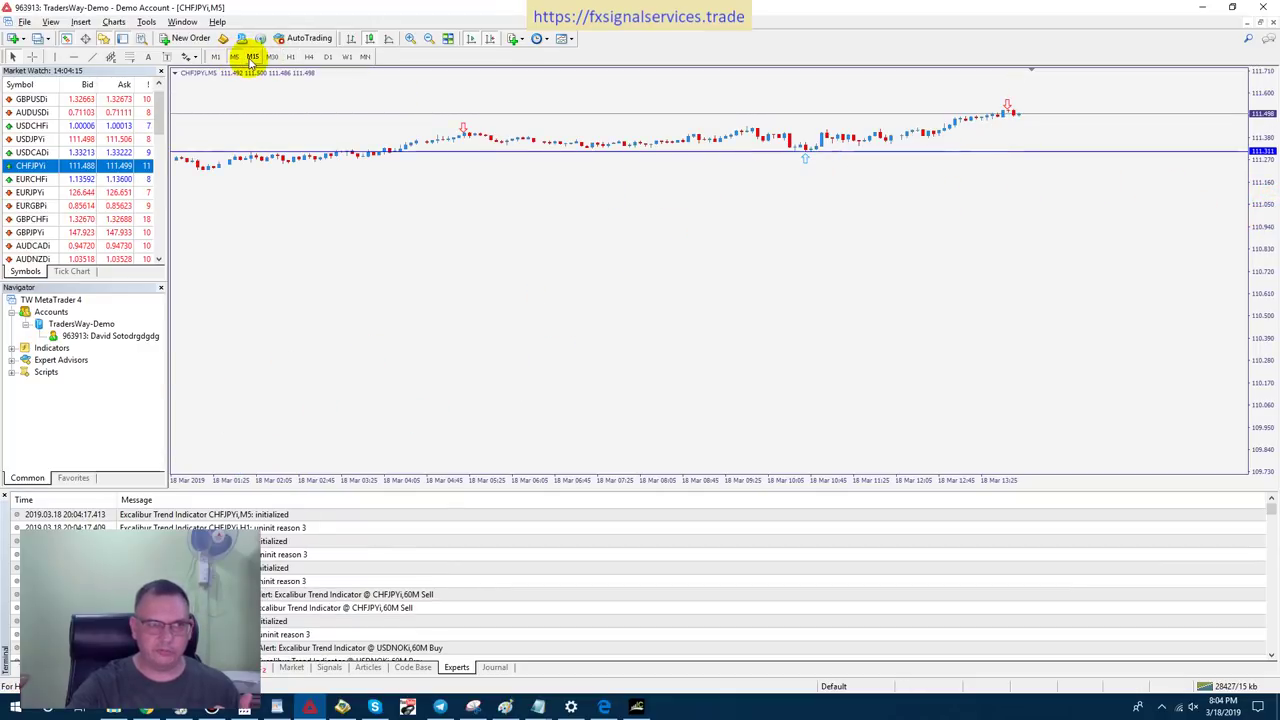
{"action": "left_click_drag", "start_coordinate": [1262, 294], "coordinate": [1260, 220]}
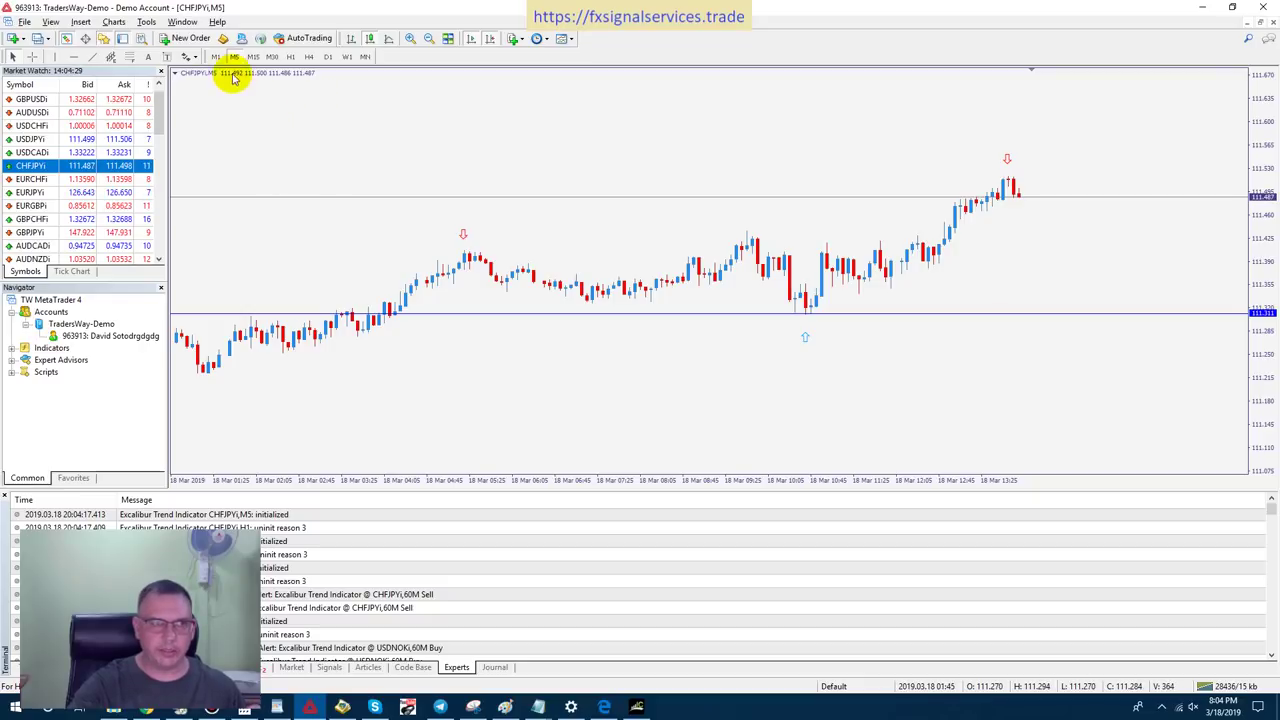
- Sell 0.01 lot of CHFJPY at market, filled at 111.488
{"action": "left_click", "coordinate": [188, 38]}
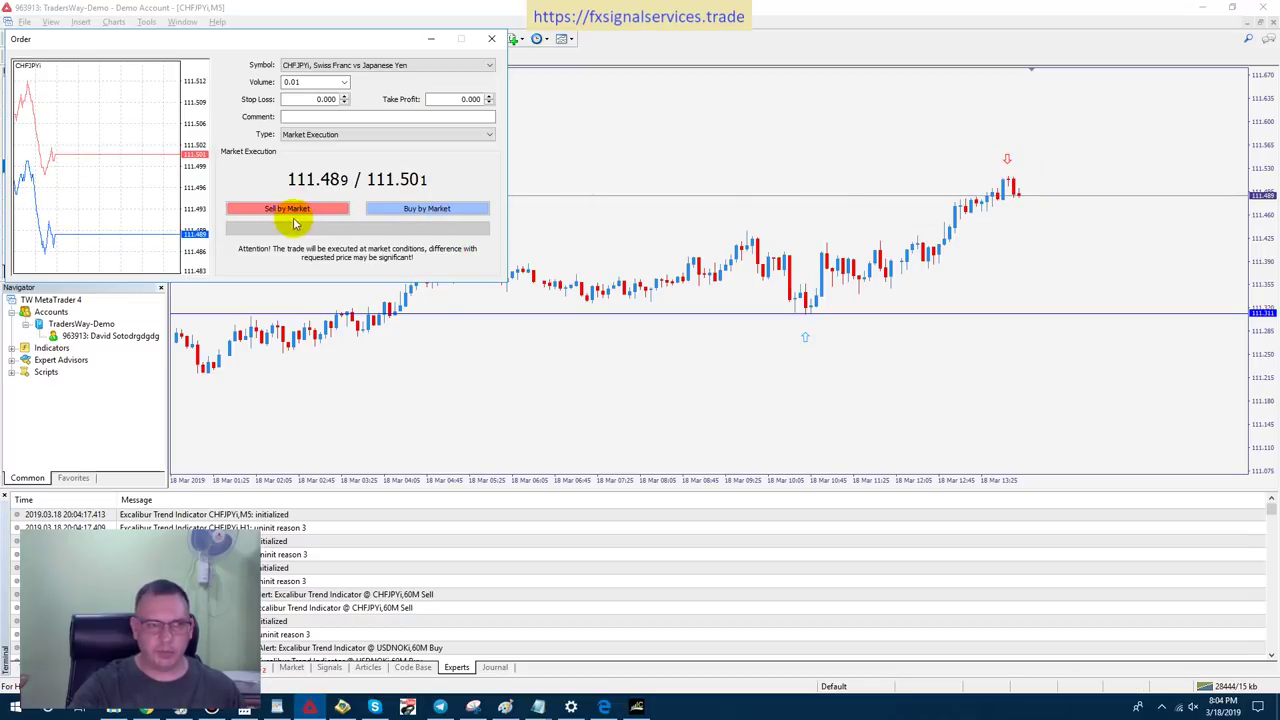
{"action": "left_click", "coordinate": [292, 216]}
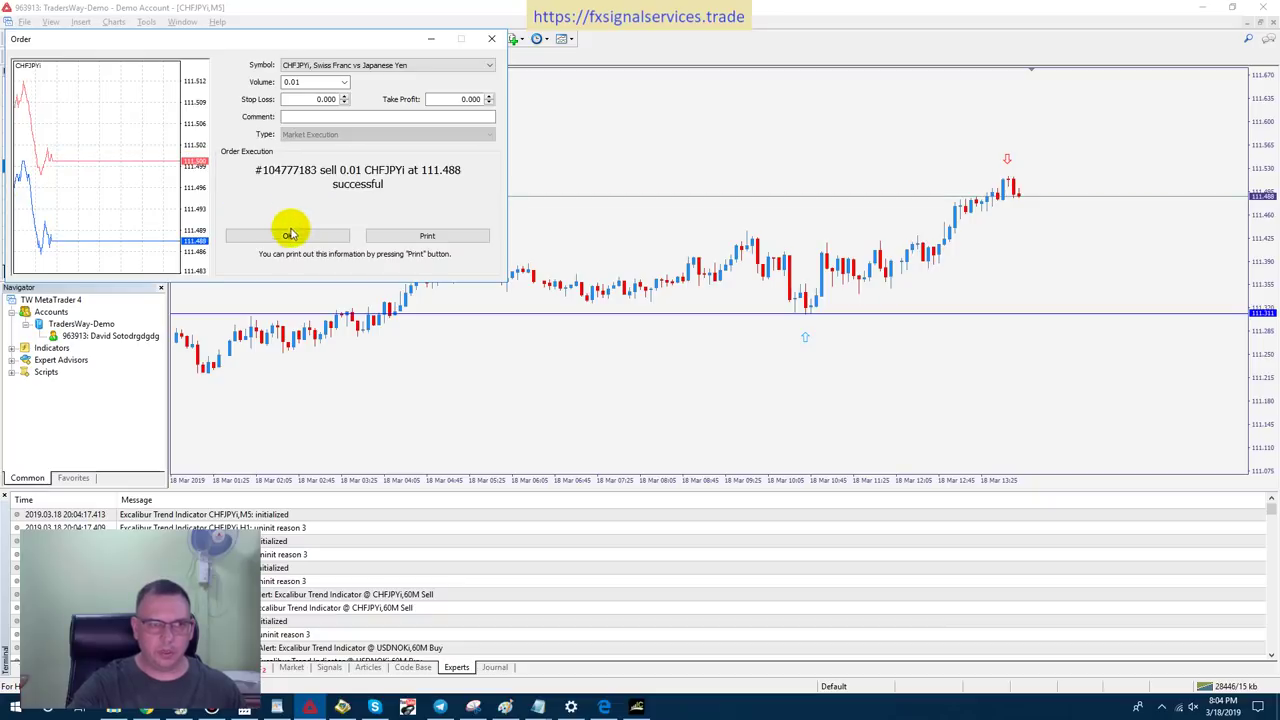
{"action": "left_click", "coordinate": [287, 236]}
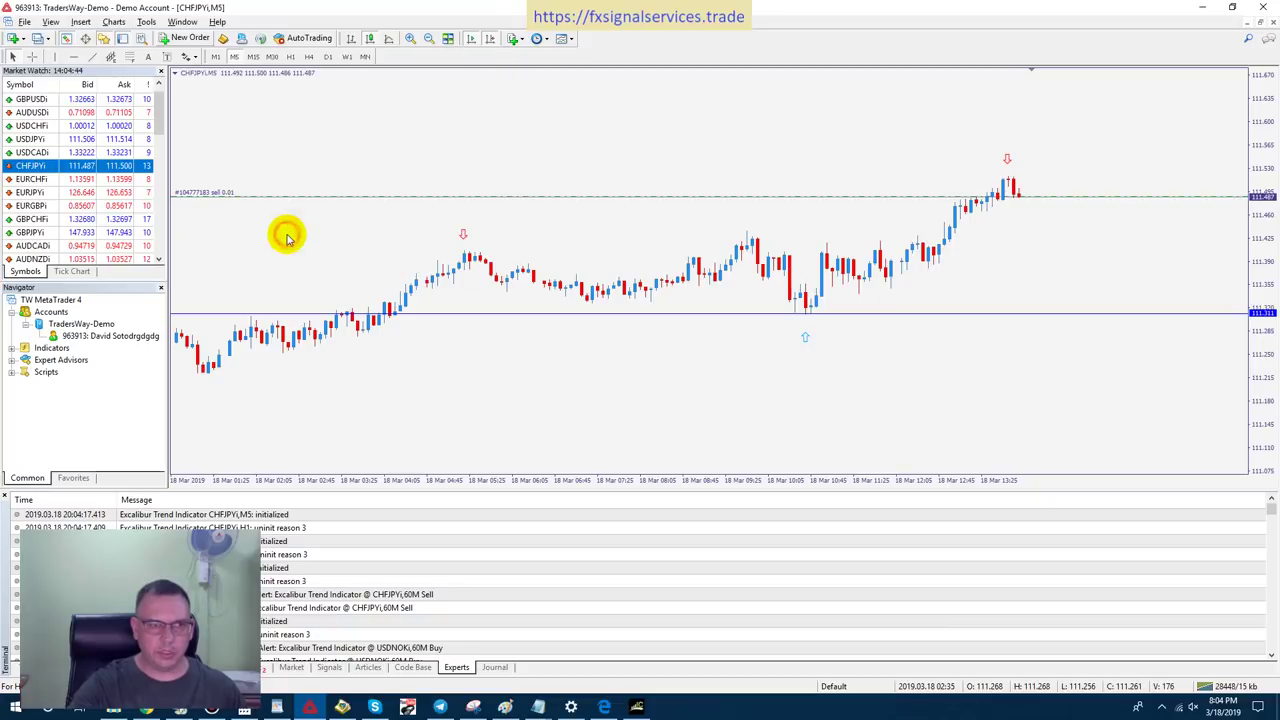
- Flip through the M15, M30, H1 and H4 timeframes, compressing the price scale along the way
{"action": "left_click", "coordinate": [253, 57]}
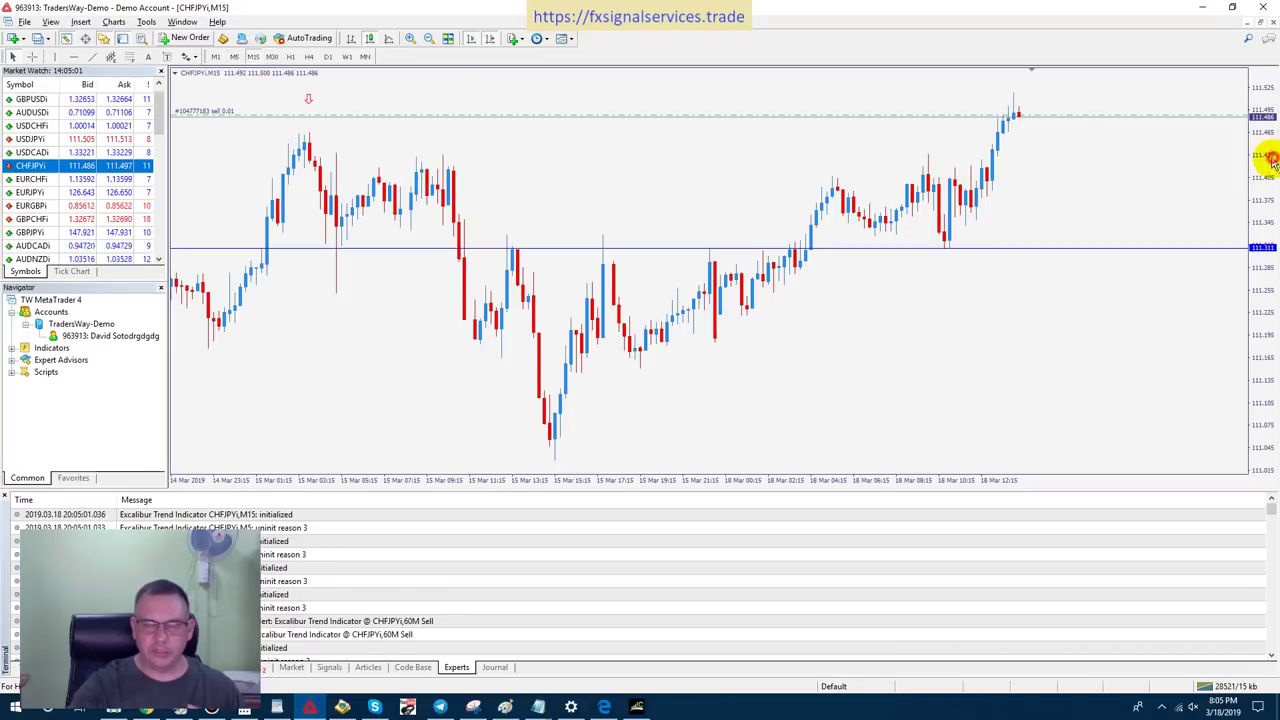
{"action": "left_click_drag", "start_coordinate": [1262, 157], "coordinate": [1262, 177]}
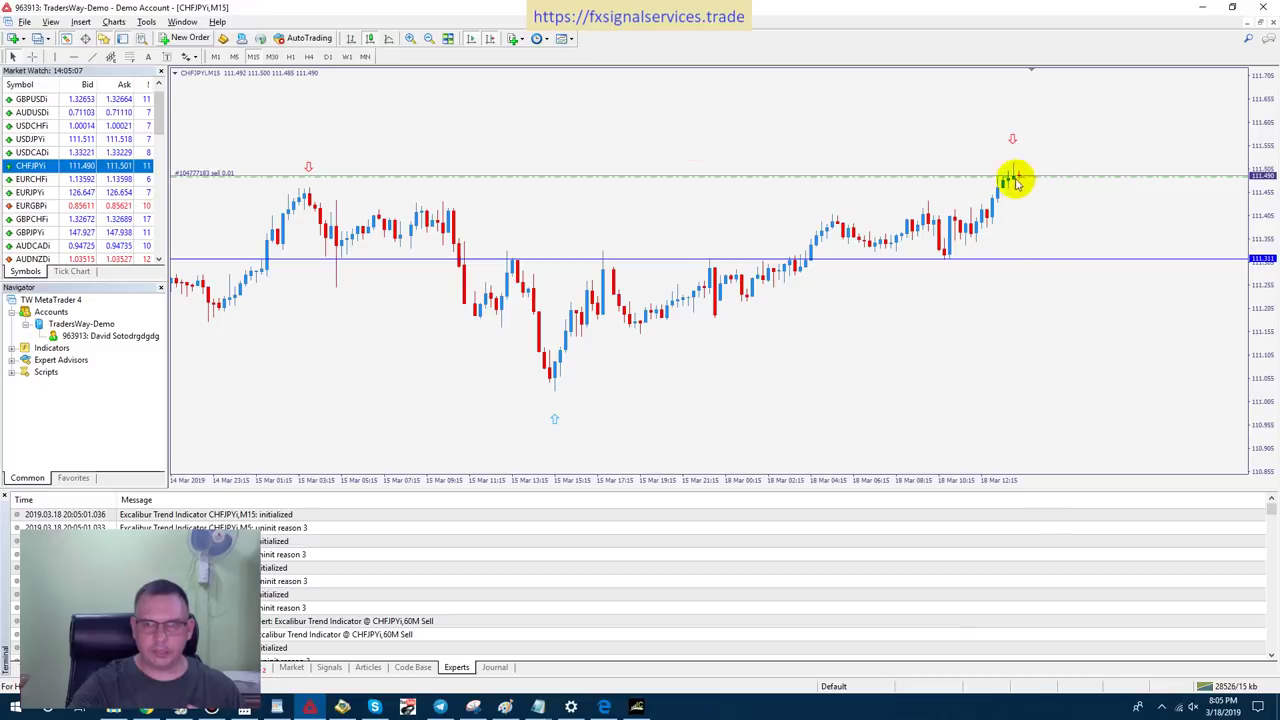
{"action": "left_click", "coordinate": [271, 57]}
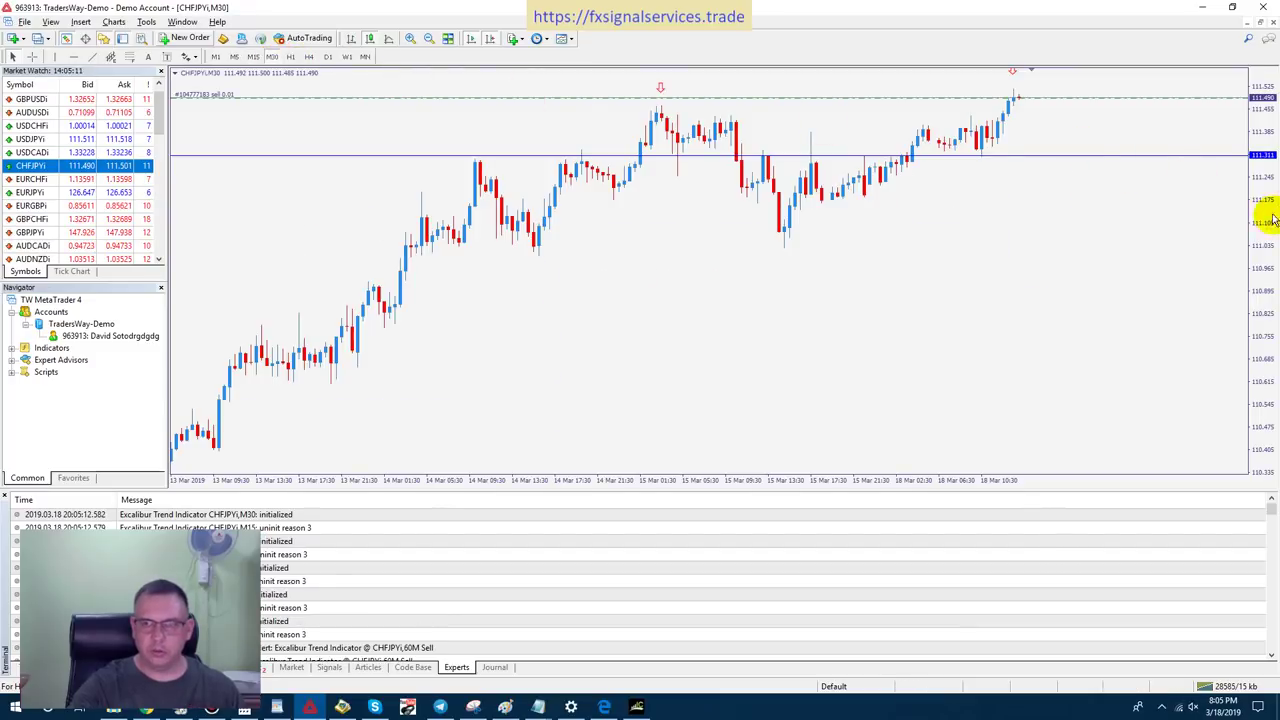
{"action": "left_click_drag", "start_coordinate": [1273, 218], "coordinate": [1262, 236]}
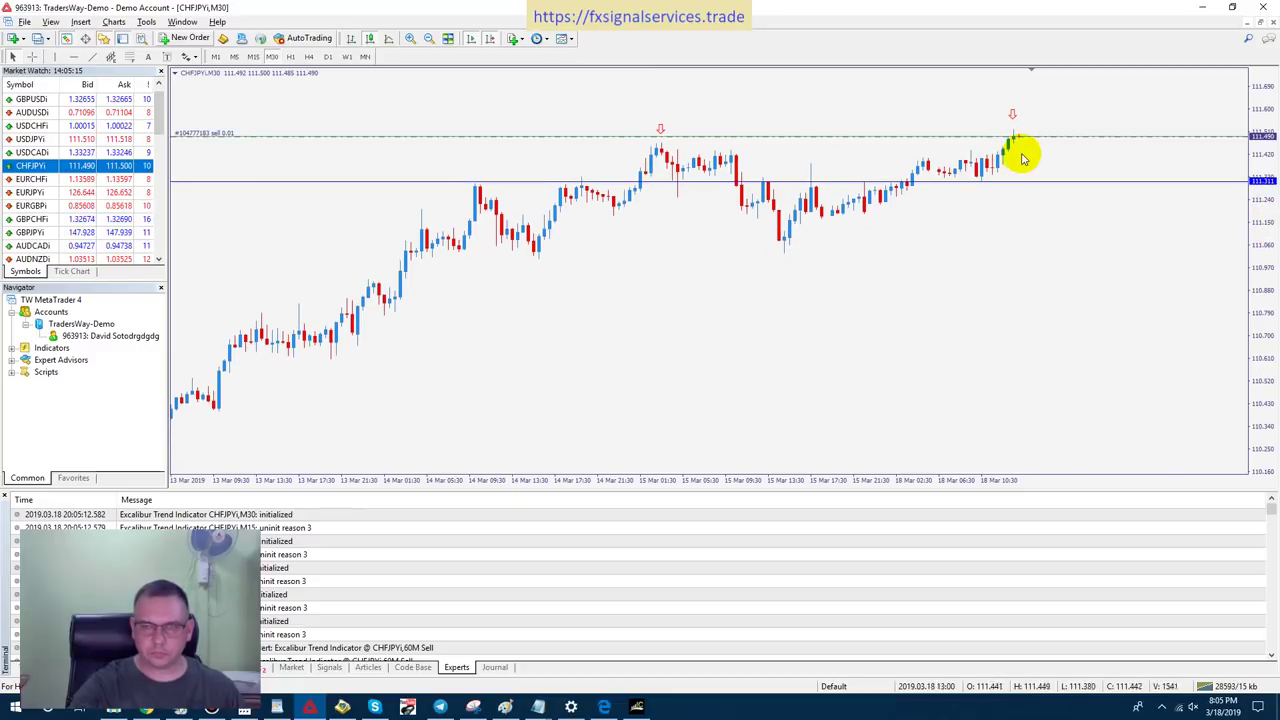
{"action": "left_click", "coordinate": [289, 57]}
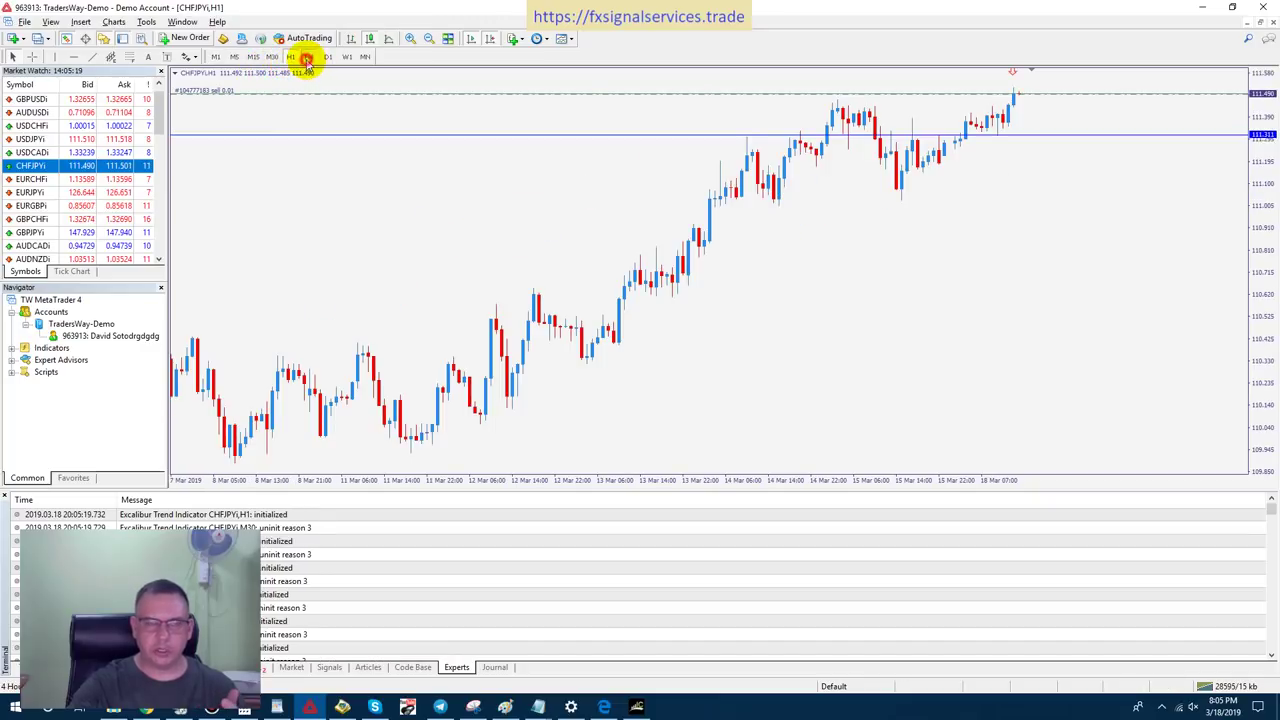
{"action": "left_click", "coordinate": [307, 58]}
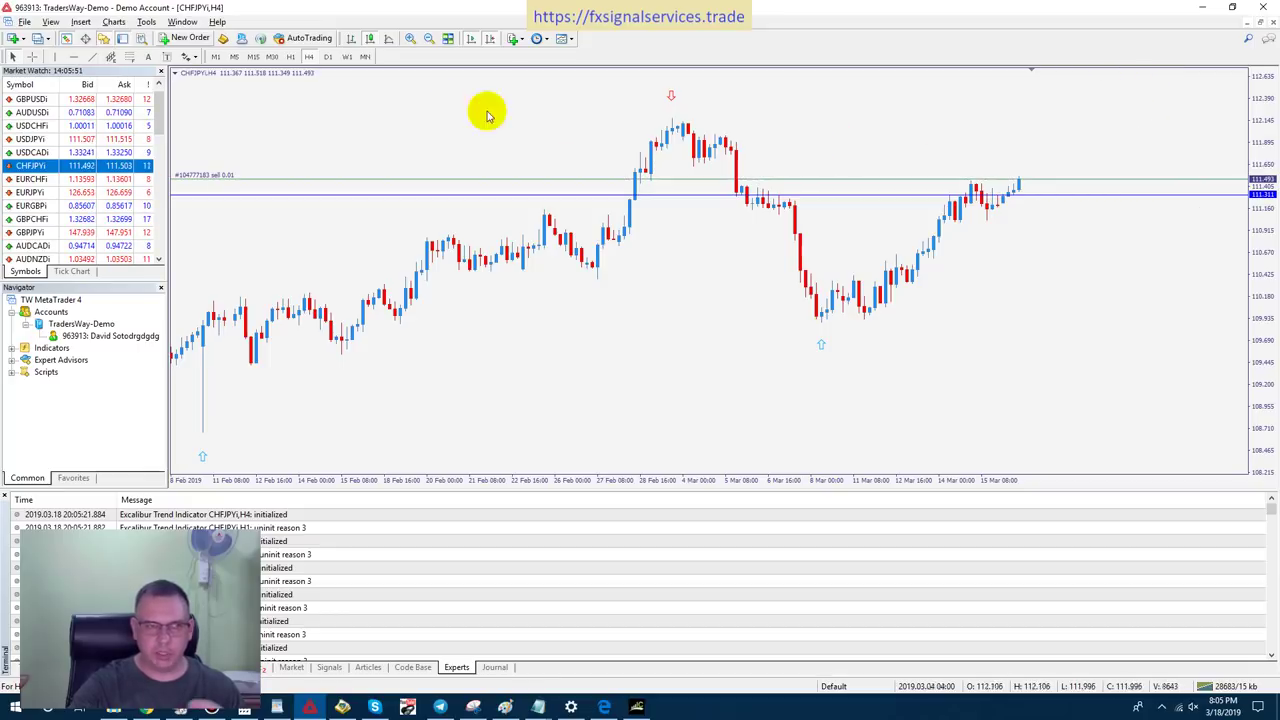
- Settle on M30 candles and stretch the price scale to fill the chart height
{"action": "left_click", "coordinate": [290, 57]}
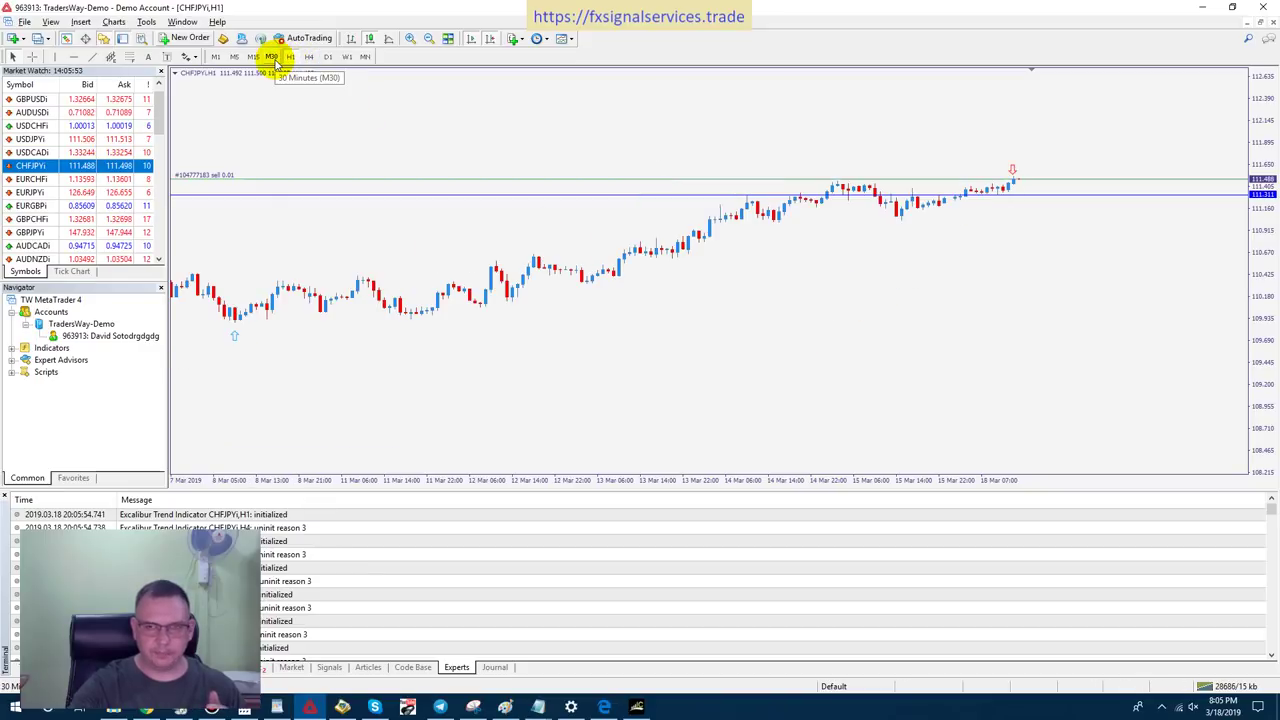
{"action": "left_click", "coordinate": [271, 57]}
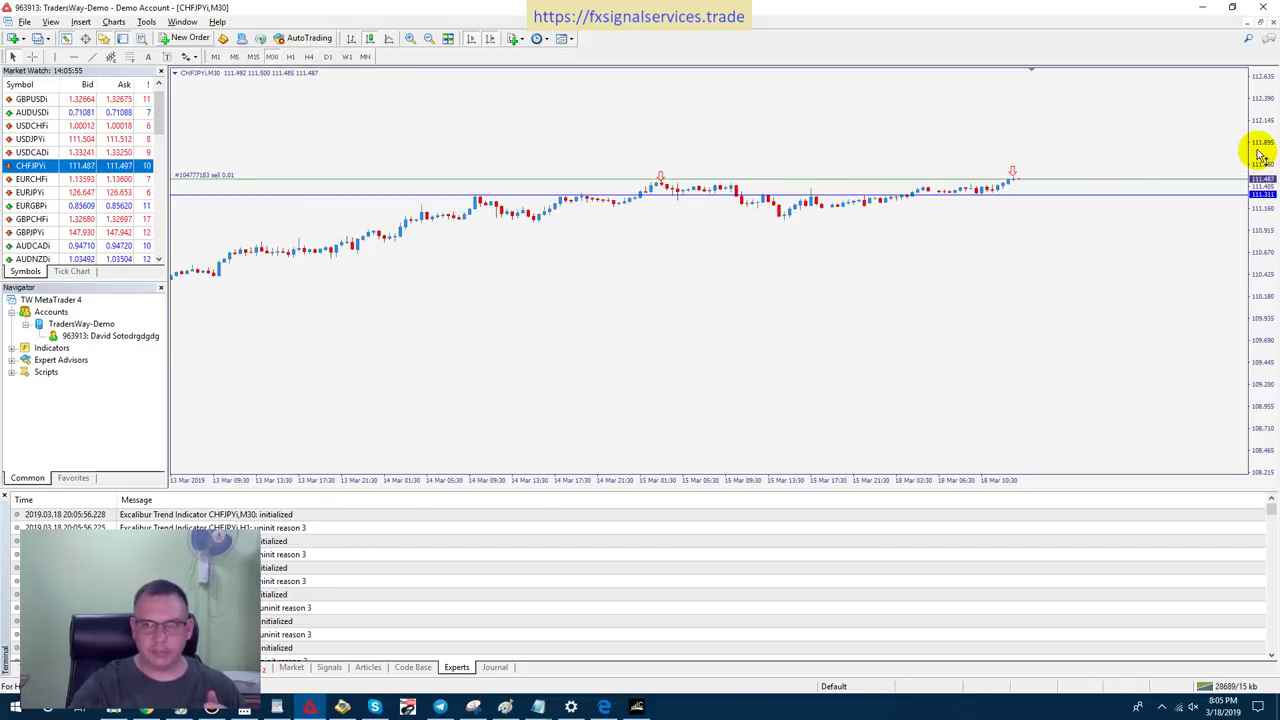
{"action": "left_click_drag", "start_coordinate": [1263, 160], "coordinate": [1260, 71]}
{"action": "mouse_move", "coordinate": [1260, 251]}
{"action": "left_mouse_down"}
{"action": "mouse_move", "coordinate": [1270, 115]}
{"action": "mouse_move", "coordinate": [1258, 236]}
{"action": "left_mouse_up"}
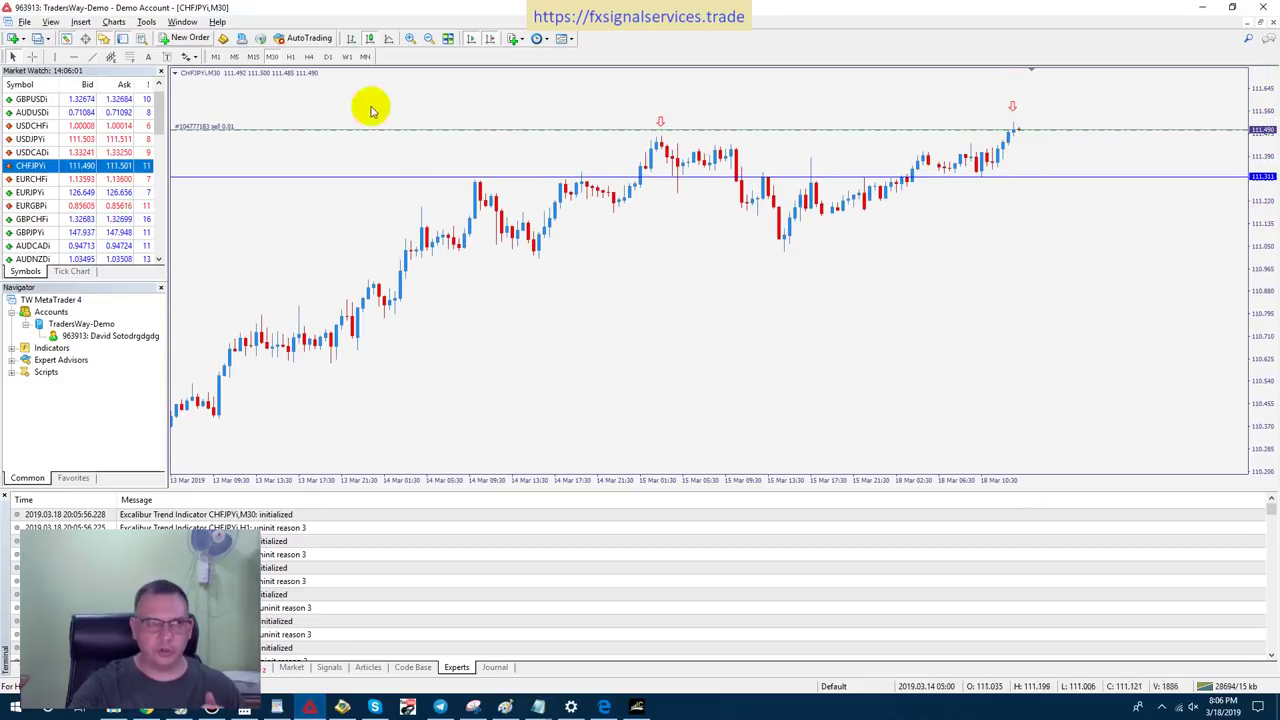
{"action": "left_click", "coordinate": [31, 56]}
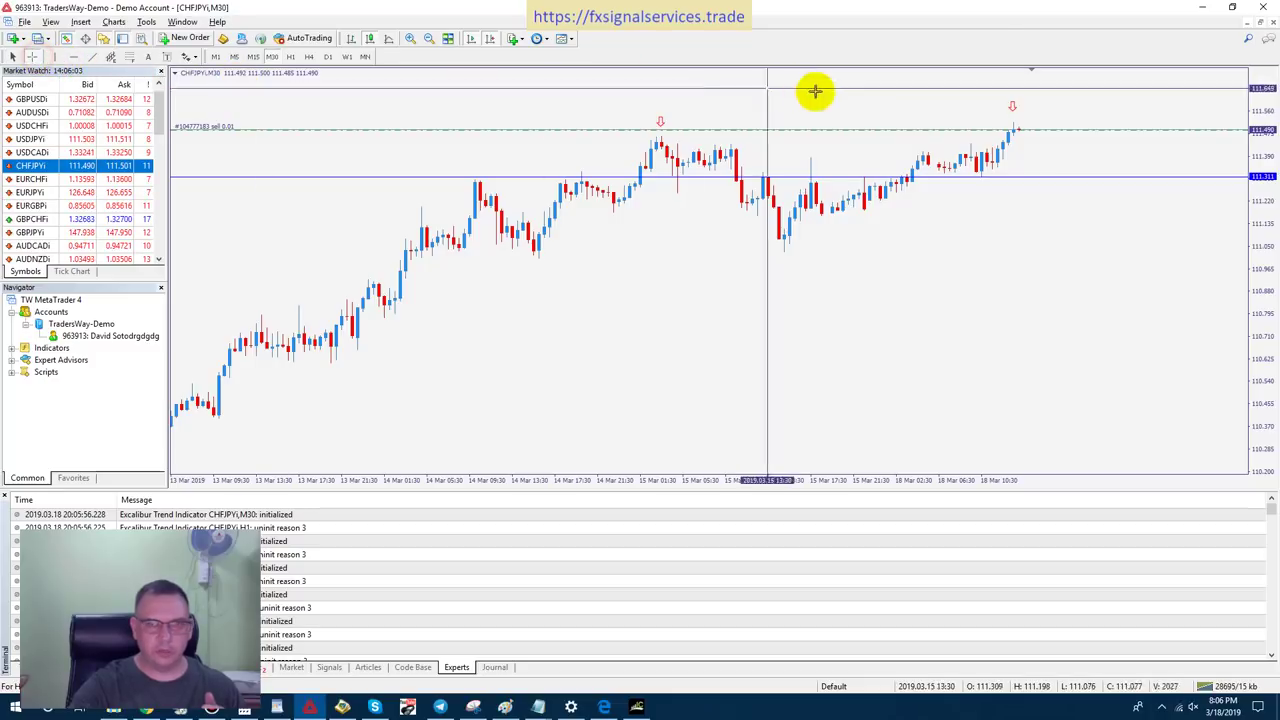
{"action": "left_click", "coordinate": [1039, 128]}
{"action": "left_click_drag", "start_coordinate": [1040, 134], "coordinate": [1058, 179]}
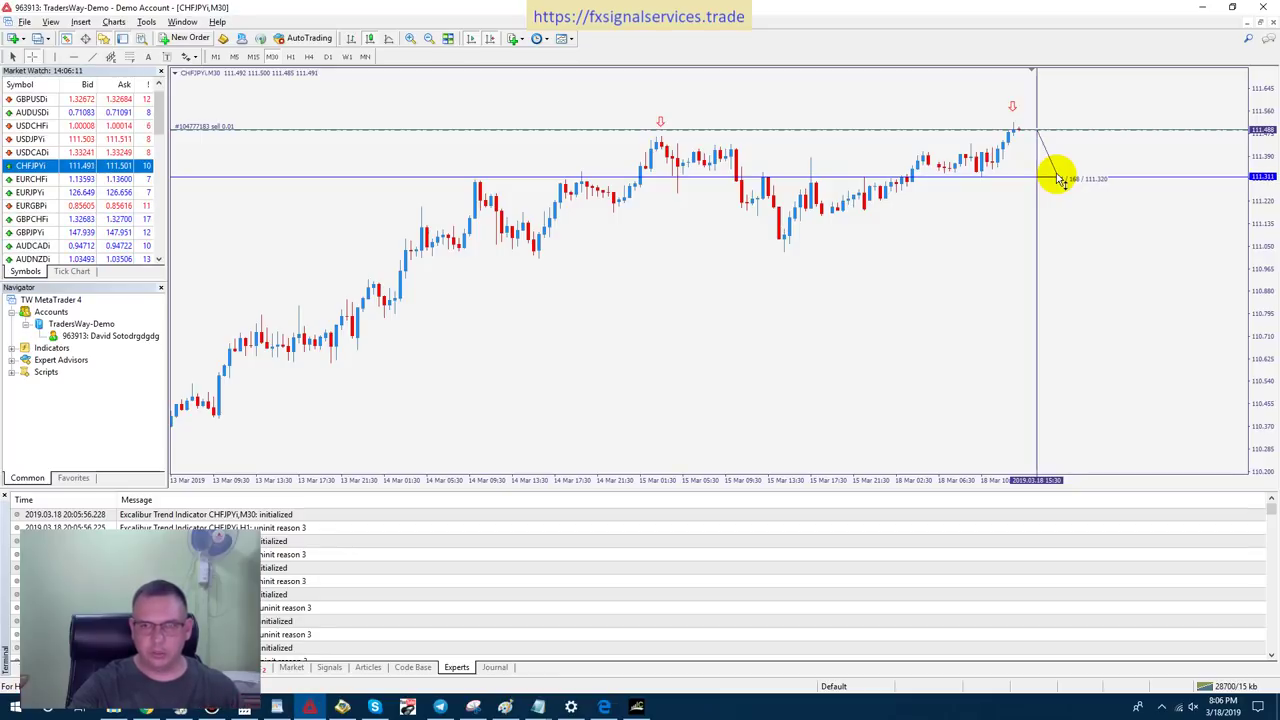
{"action": "left_click_drag", "start_coordinate": [1058, 179], "coordinate": [1051, 180]}
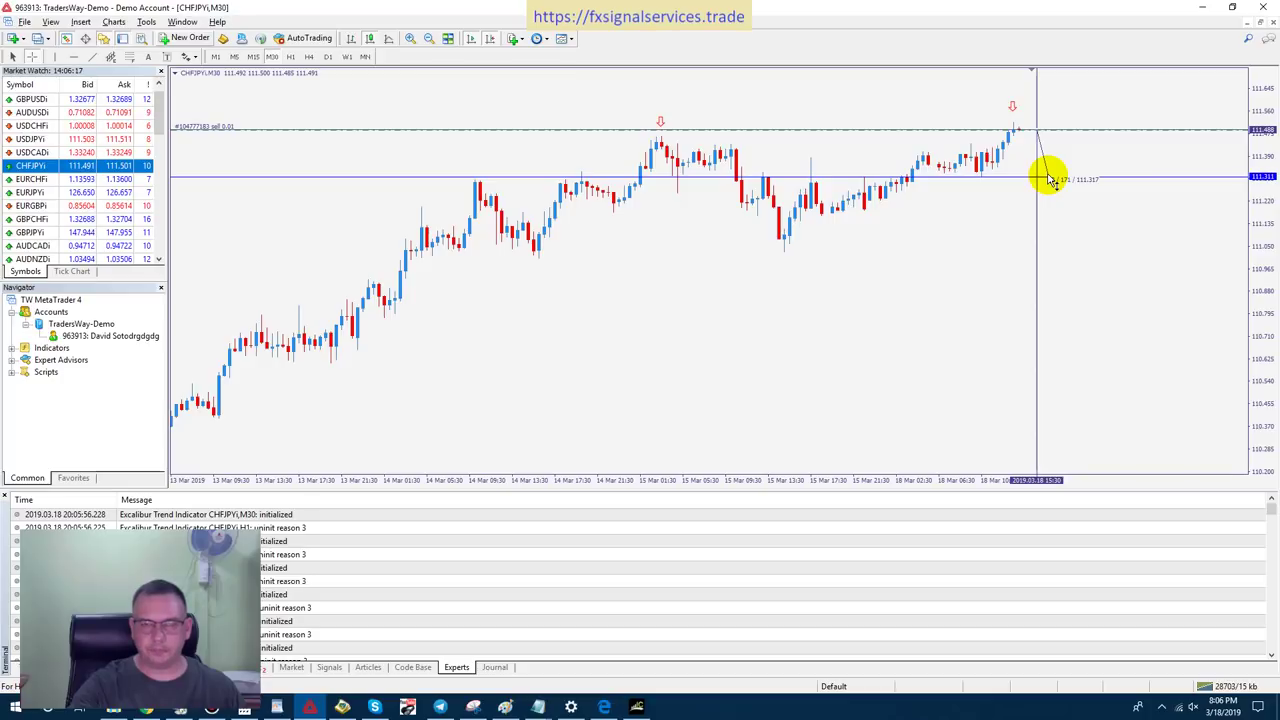
{"action": "left_click_drag", "start_coordinate": [1051, 180], "coordinate": [1050, 180]}
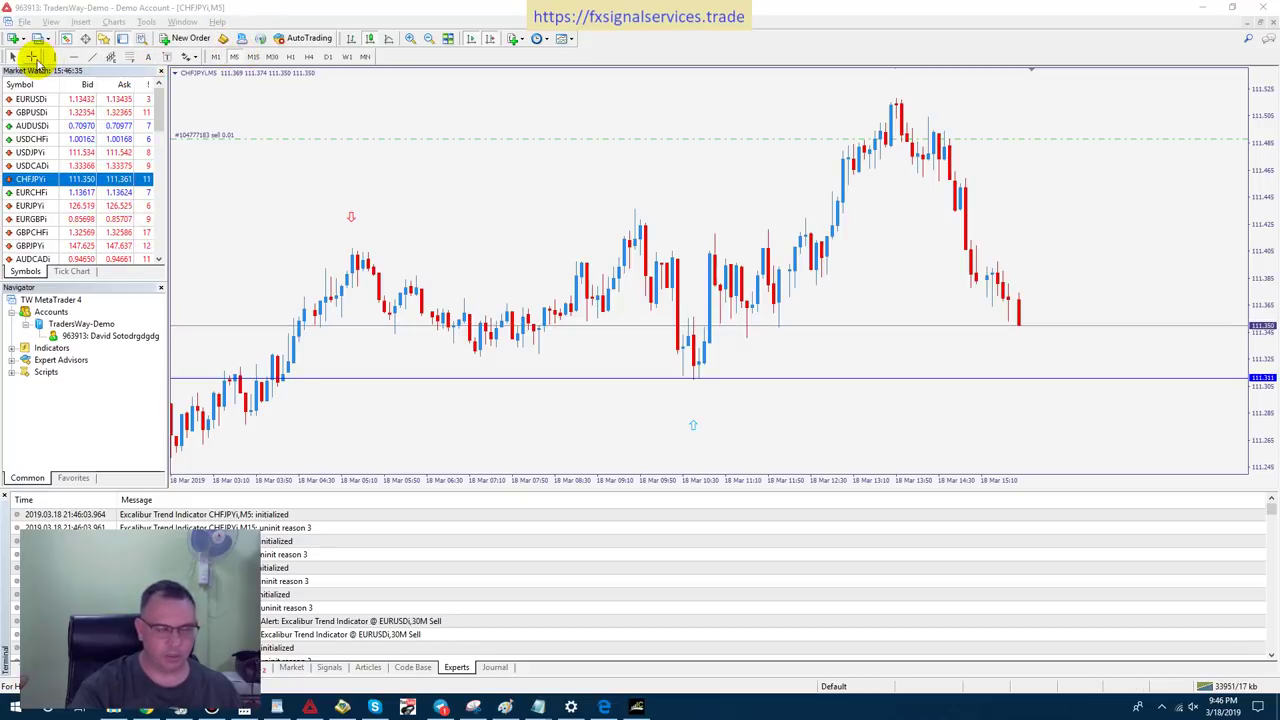
- Measure the drop from entry with the crosshair, then check the open sell's 1.12 profit
{"action": "left_click", "coordinate": [33, 57]}
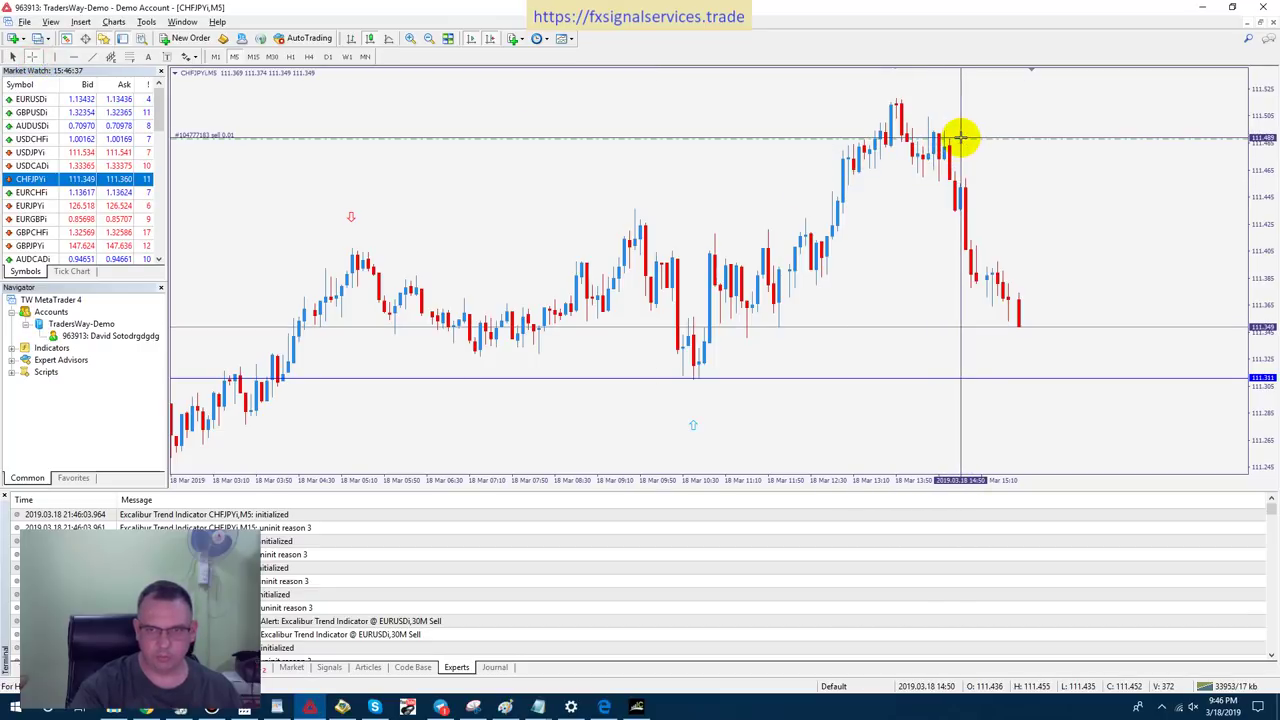
{"action": "left_click_drag", "start_coordinate": [958, 135], "coordinate": [1021, 324]}
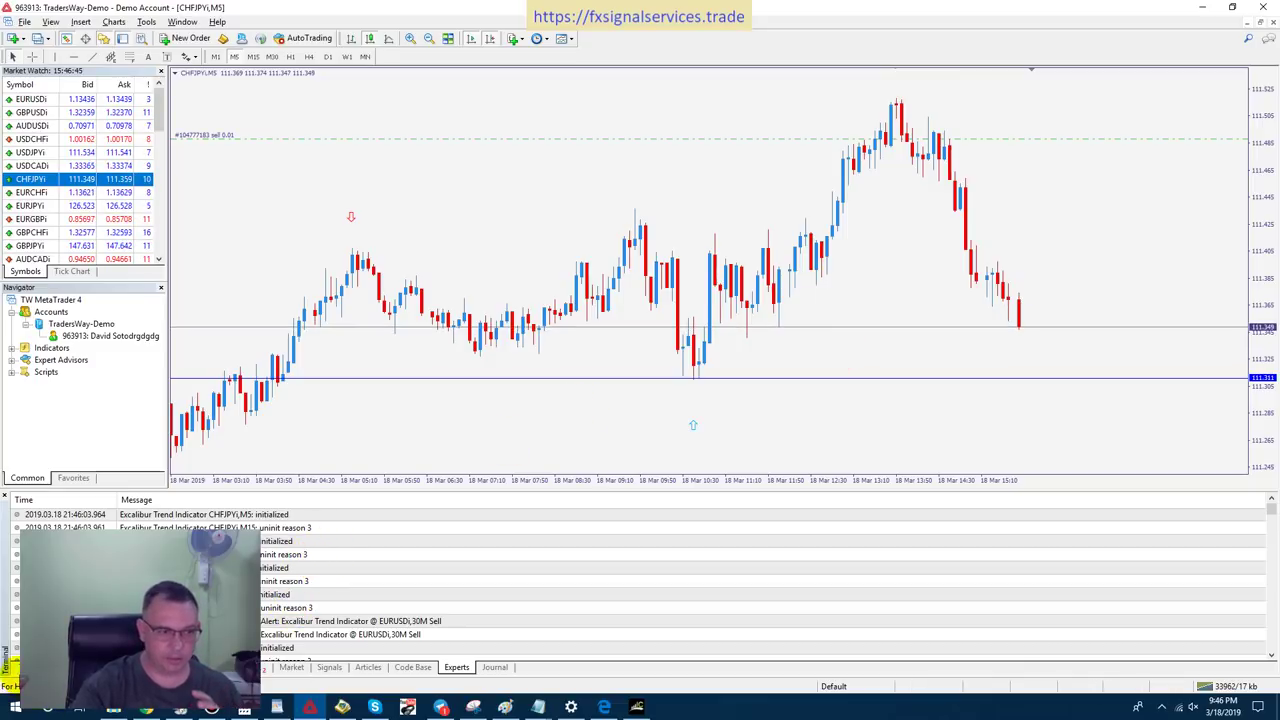
{"action": "left_click", "coordinate": [14, 672]}
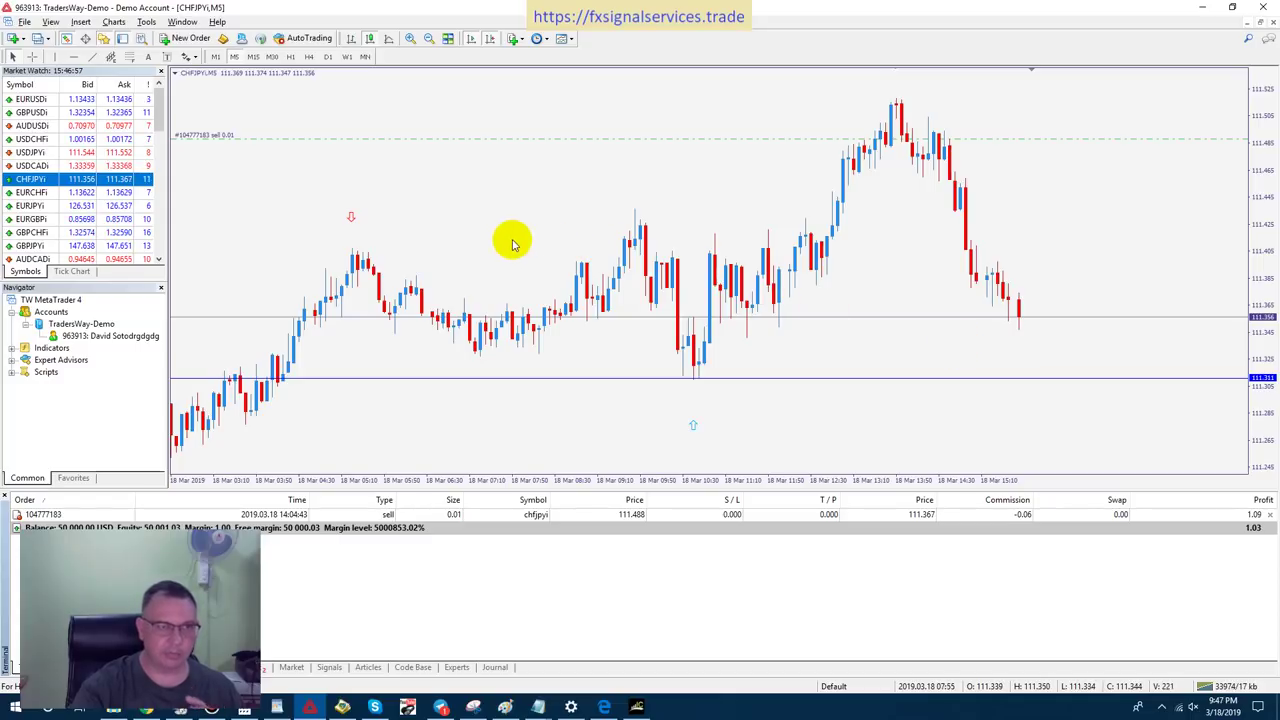
{"action": "left_click", "coordinate": [291, 57]}
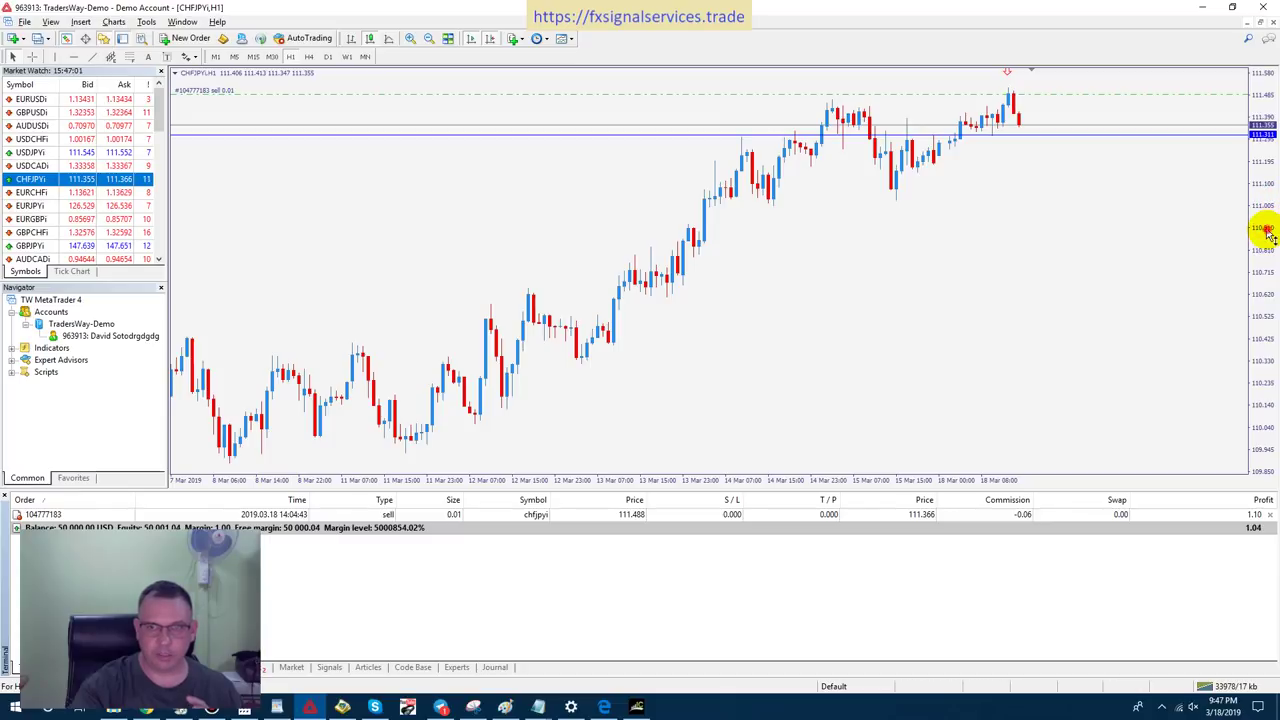
{"action": "left_click_drag", "start_coordinate": [1265, 233], "coordinate": [1243, 243]}
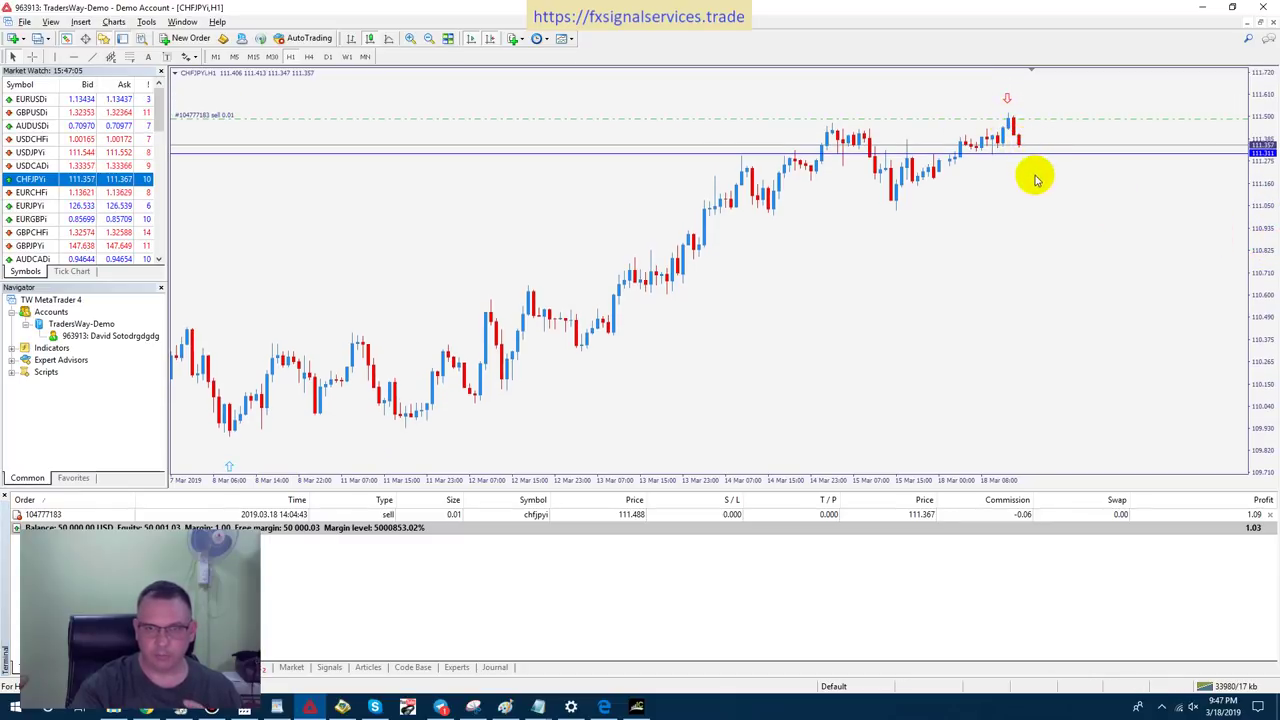
{"action": "left_click_drag", "start_coordinate": [1267, 289], "coordinate": [1263, 248]}
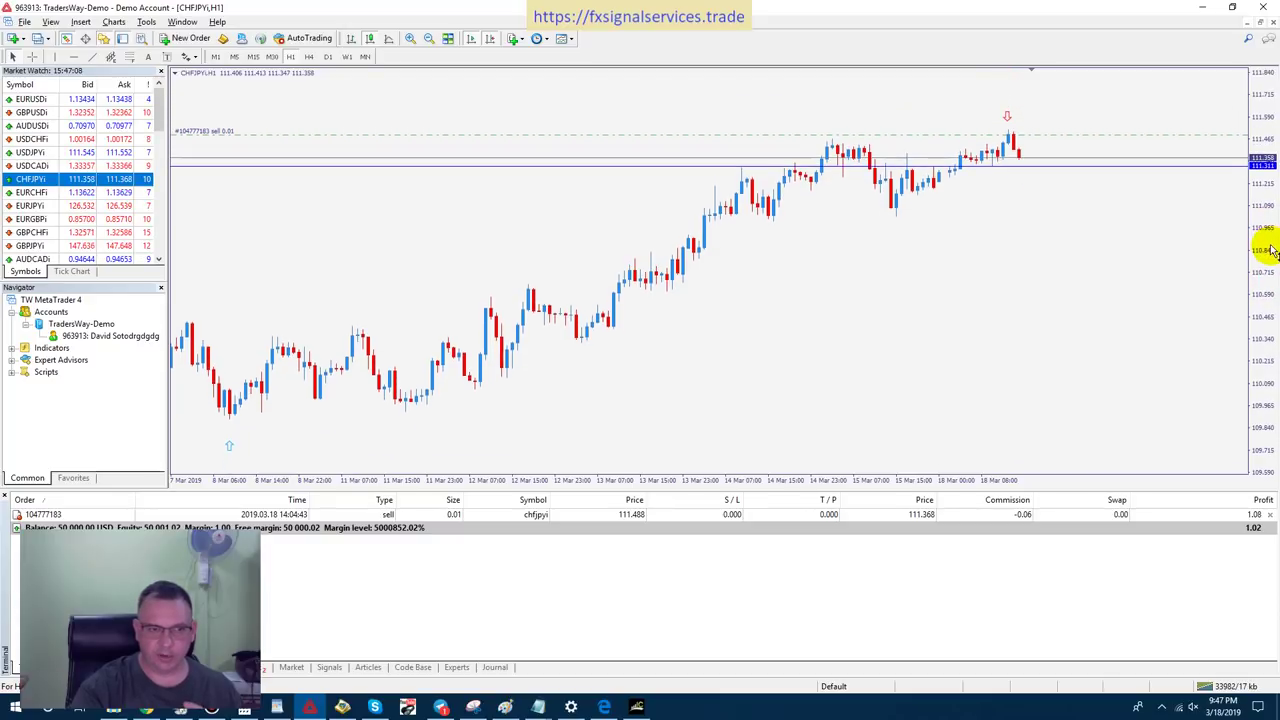
{"action": "left_click", "coordinate": [239, 60]}
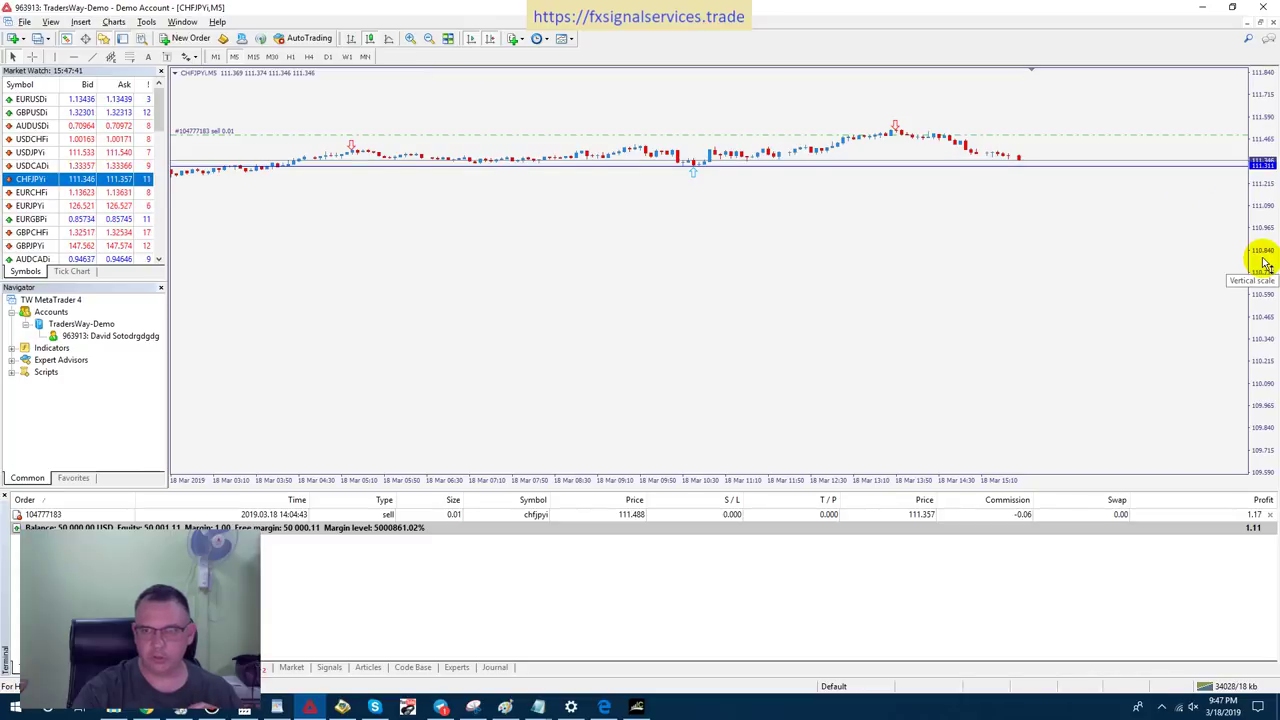
{"action": "left_click_drag", "start_coordinate": [1257, 257], "coordinate": [1262, 200]}
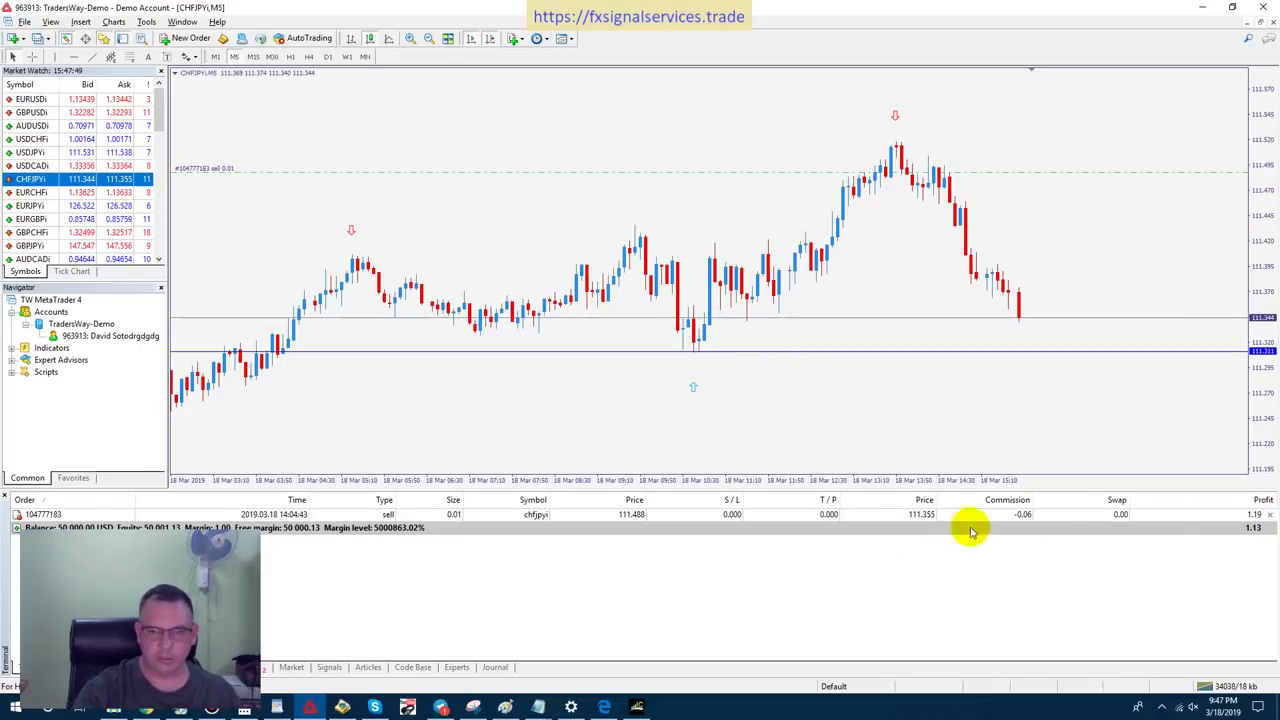
- Accept the one-click trading terms and close the 0.01 CHFJPY sell for 1.19 profit
{"action": "left_click", "coordinate": [1271, 514]}
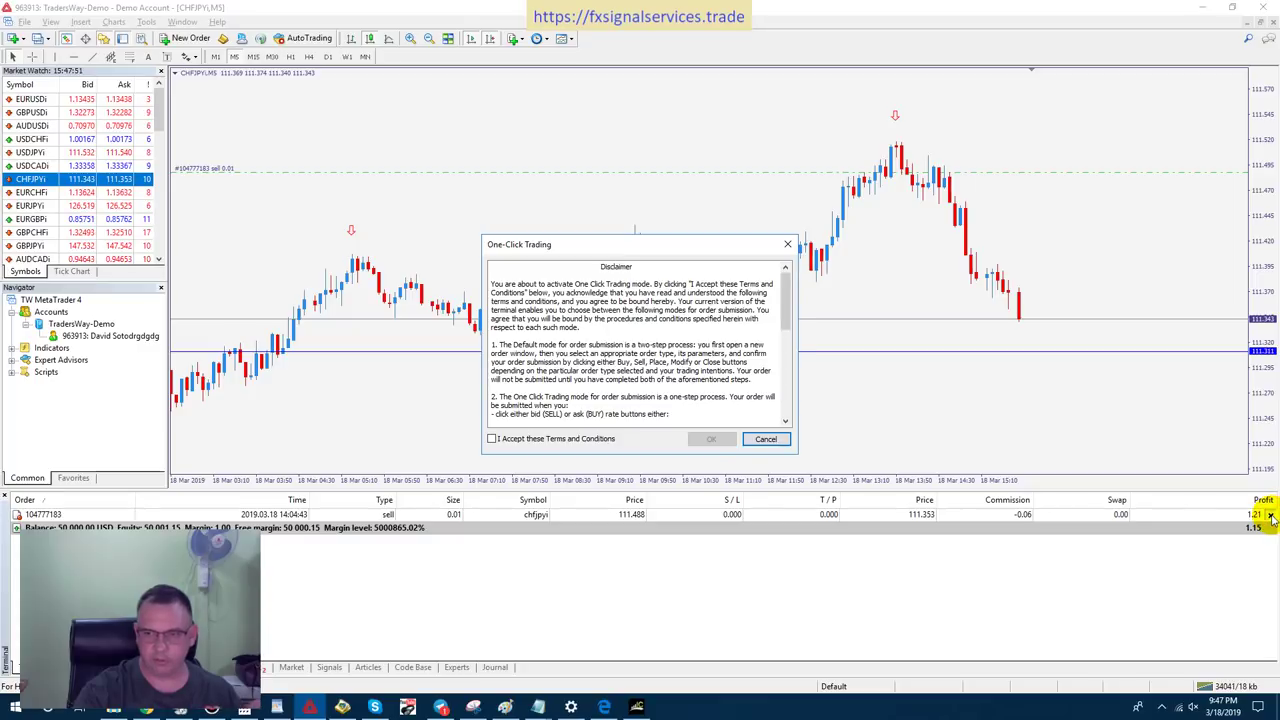
{"action": "left_click", "coordinate": [494, 440]}
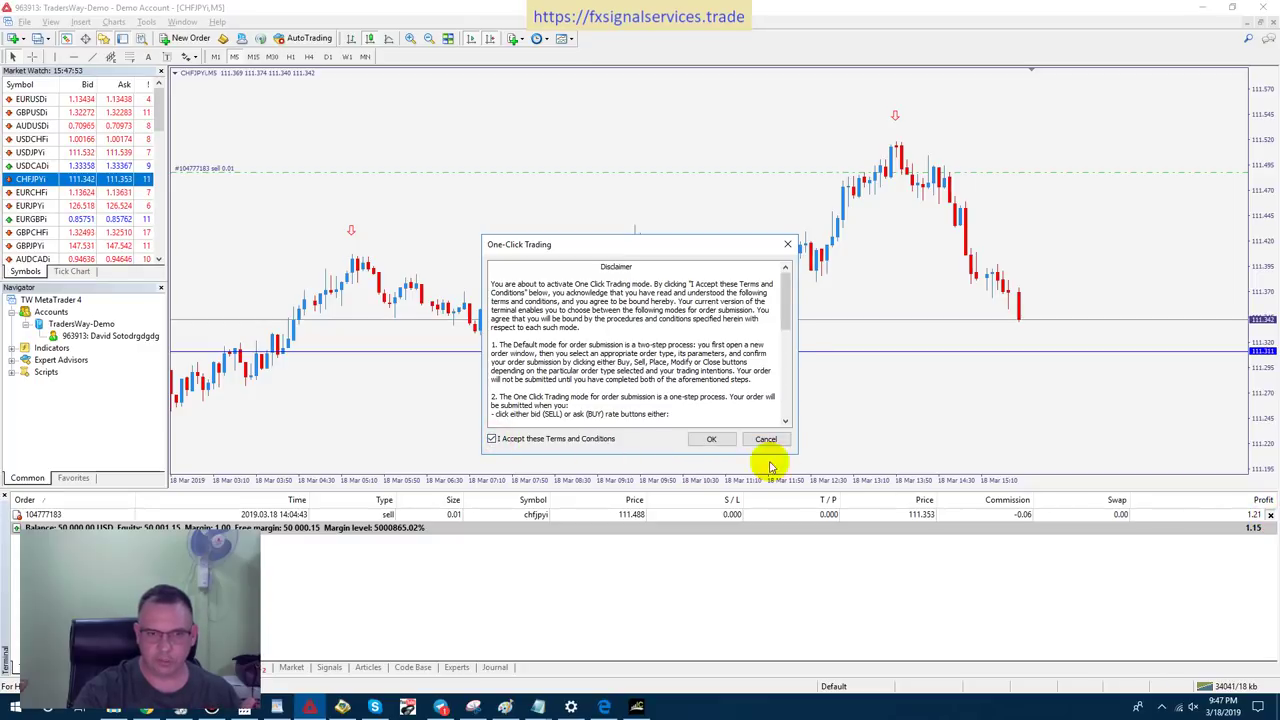
{"action": "left_click", "coordinate": [711, 439]}
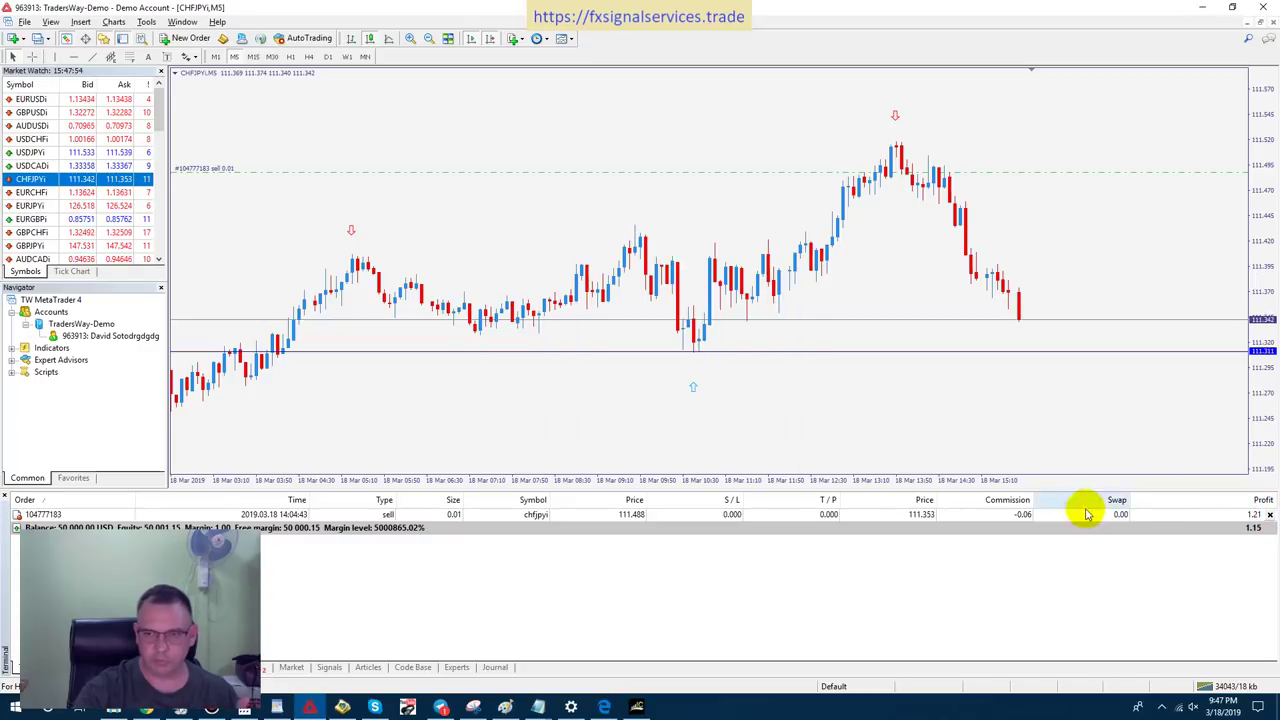
{"action": "left_click", "coordinate": [1270, 516]}
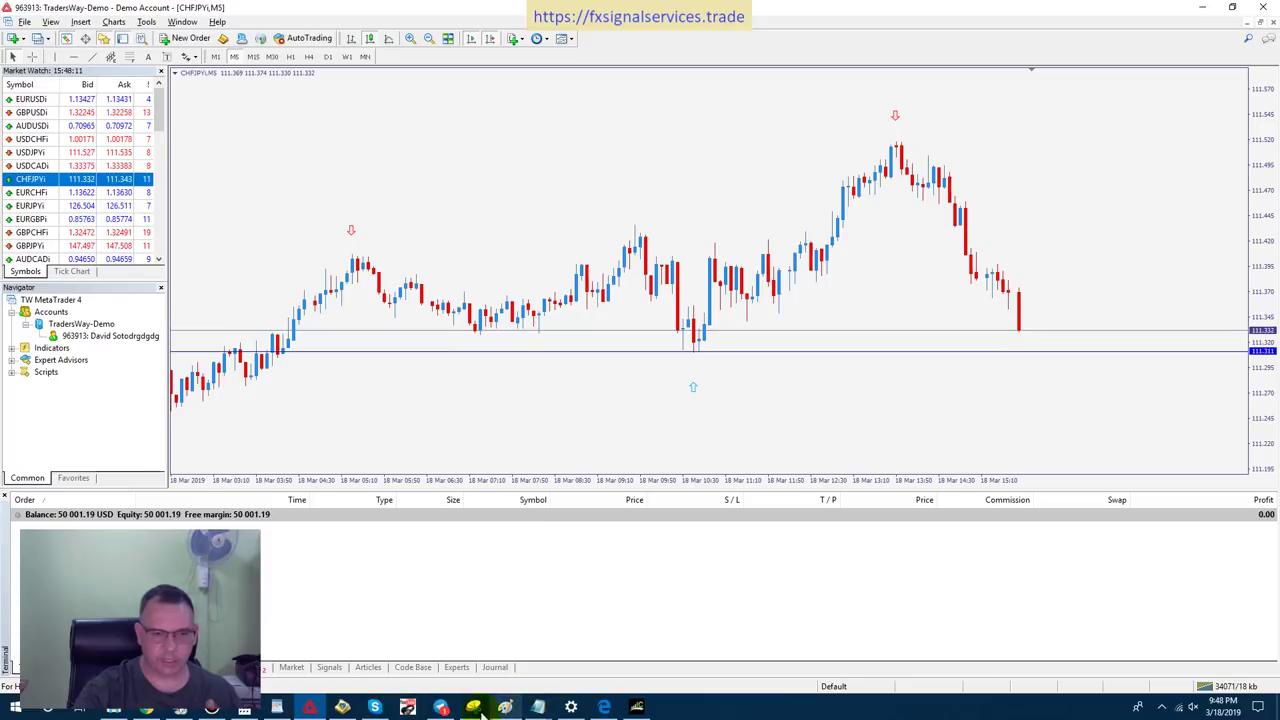
{"action": "left_click", "coordinate": [441, 707]}
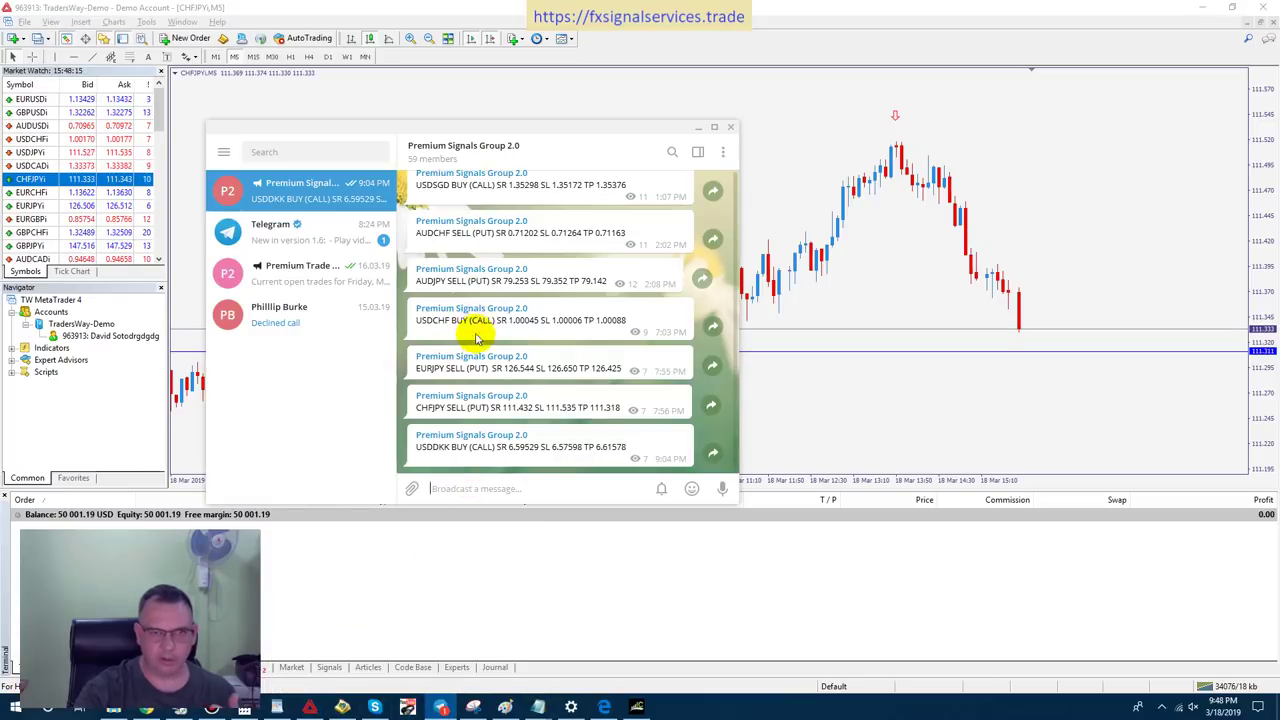
{"action": "scroll", "coordinate": [474, 335], "scroll_direction": "up", "scroll_amount": 2}
{"action": "scroll", "coordinate": [474, 340], "scroll_direction": "up", "scroll_amount": 4}
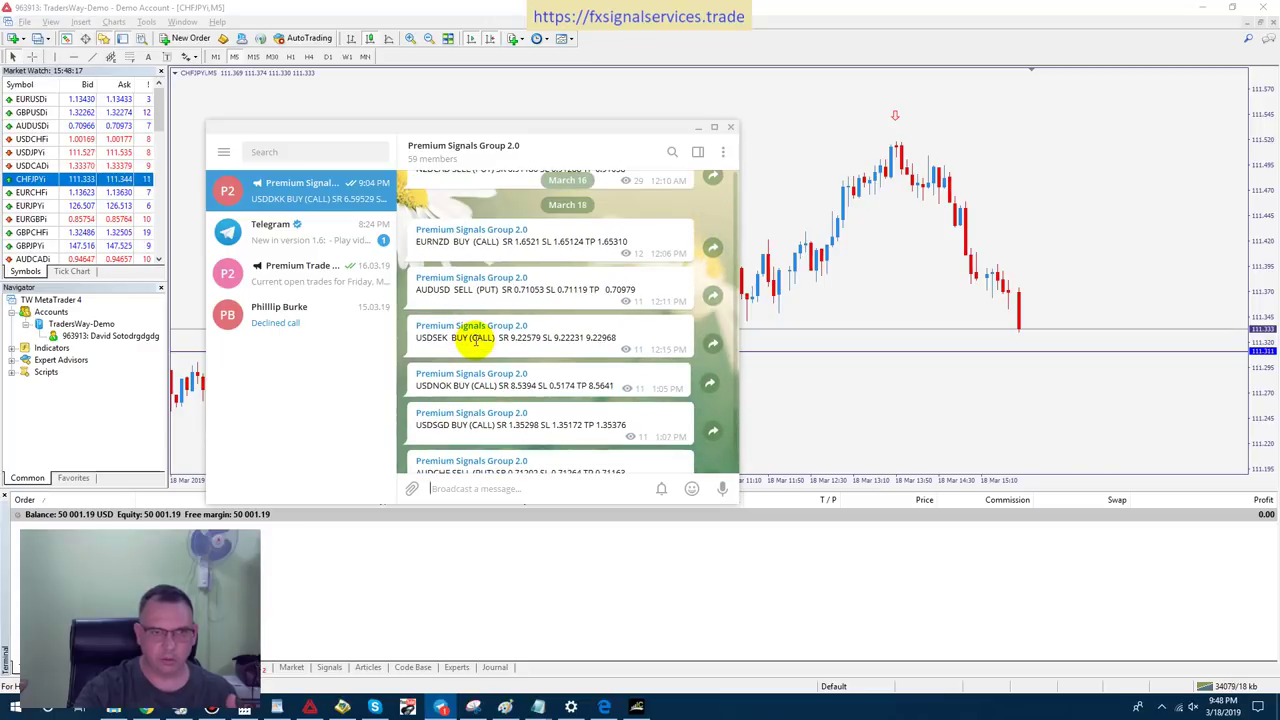
{"action": "scroll", "coordinate": [478, 355], "scroll_direction": "up", "scroll_amount": 4}
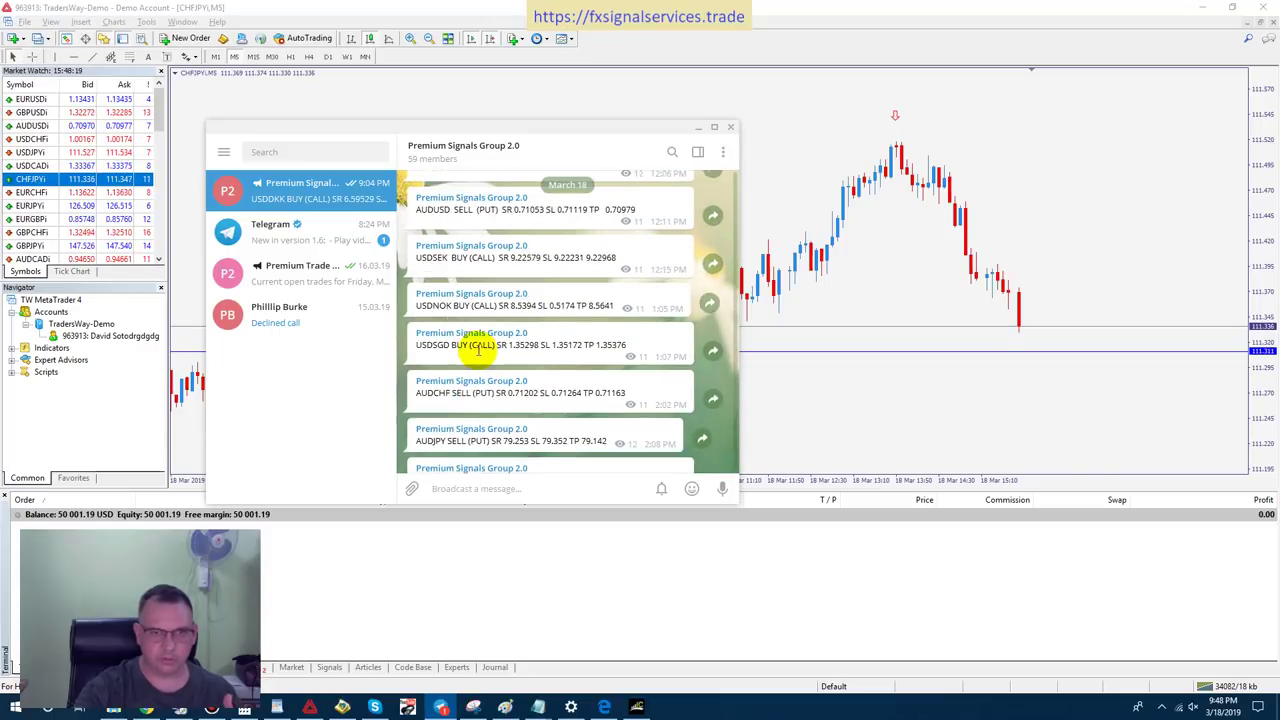
{"action": "scroll", "coordinate": [474, 349], "scroll_direction": "down", "scroll_amount": 6}
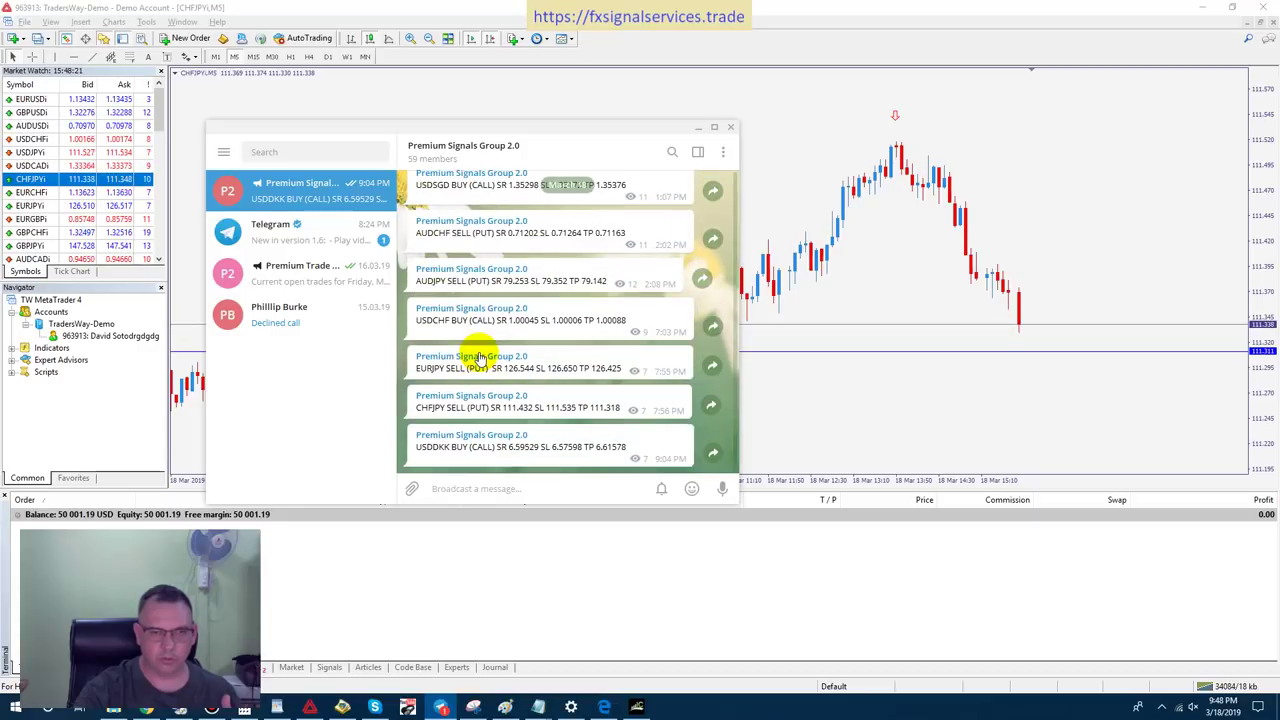
{"action": "left_click", "coordinate": [713, 128]}
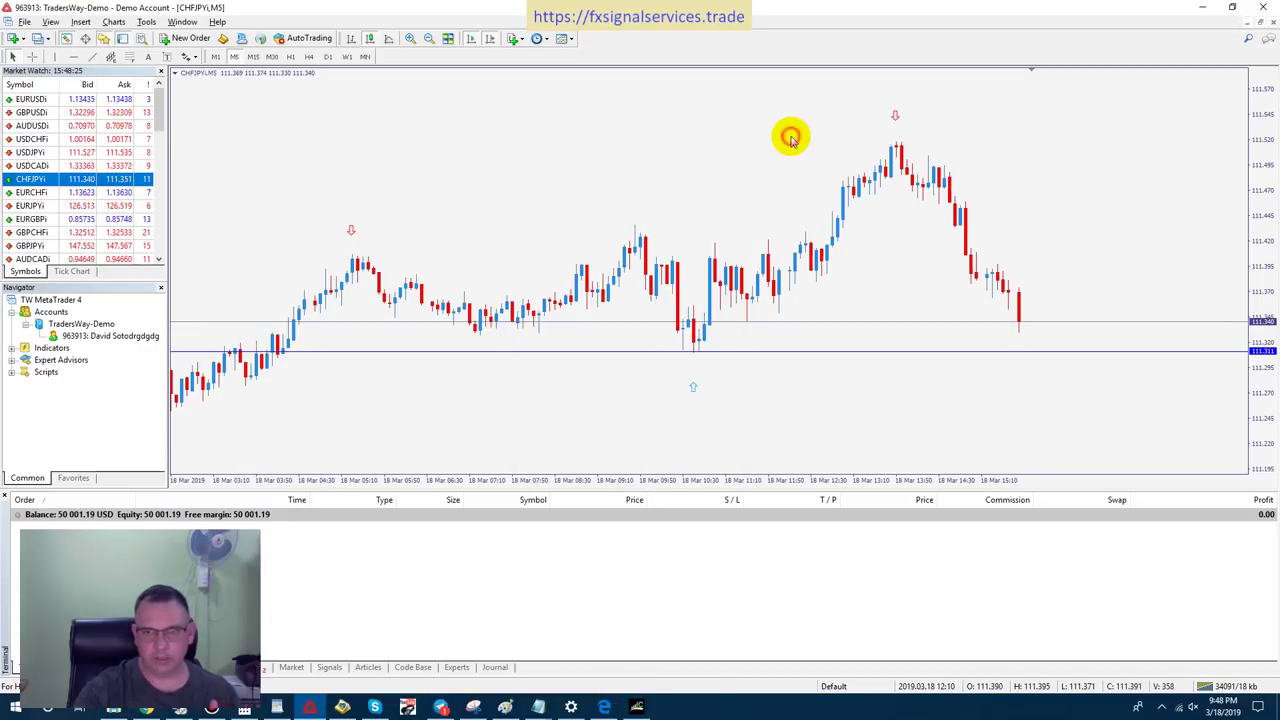